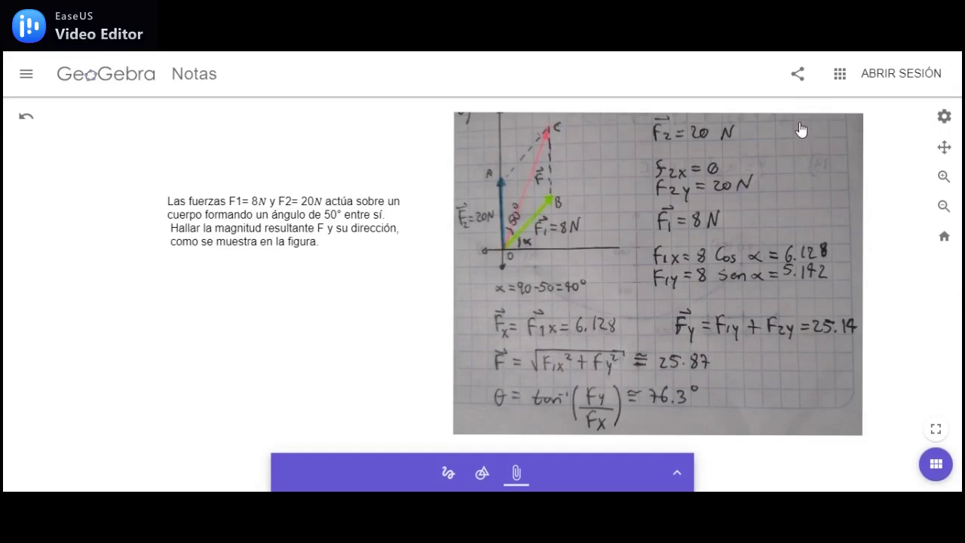
Switch to GeoGebra Geometría and display the major and minor gridlines on the drawing area.
{"action": "left_click", "coordinate": [838, 79]}
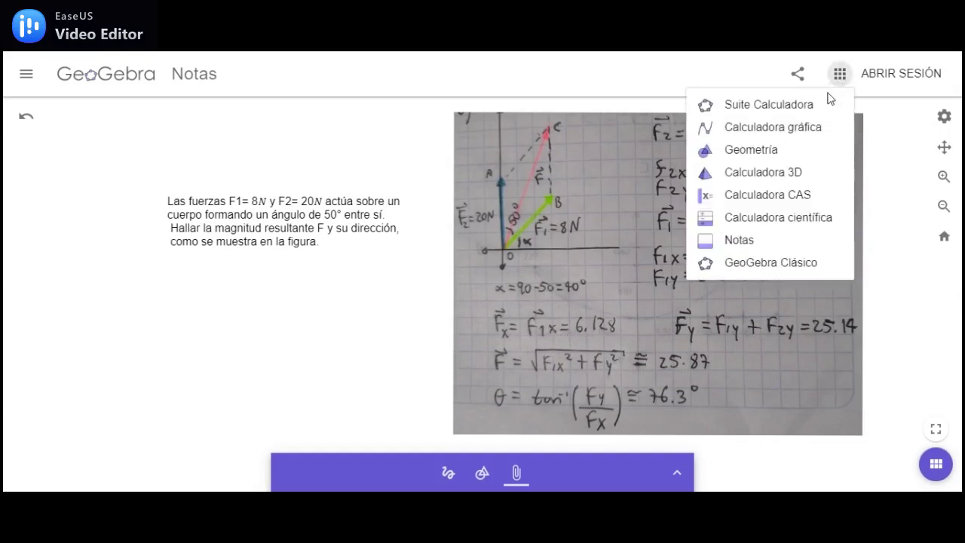
{"action": "left_click", "coordinate": [778, 157]}
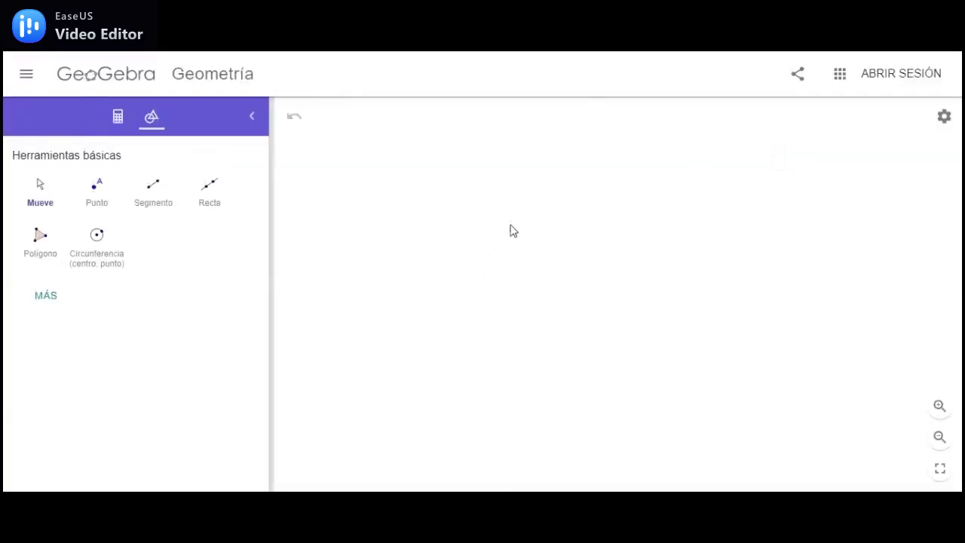
{"action": "left_click", "coordinate": [944, 119]}
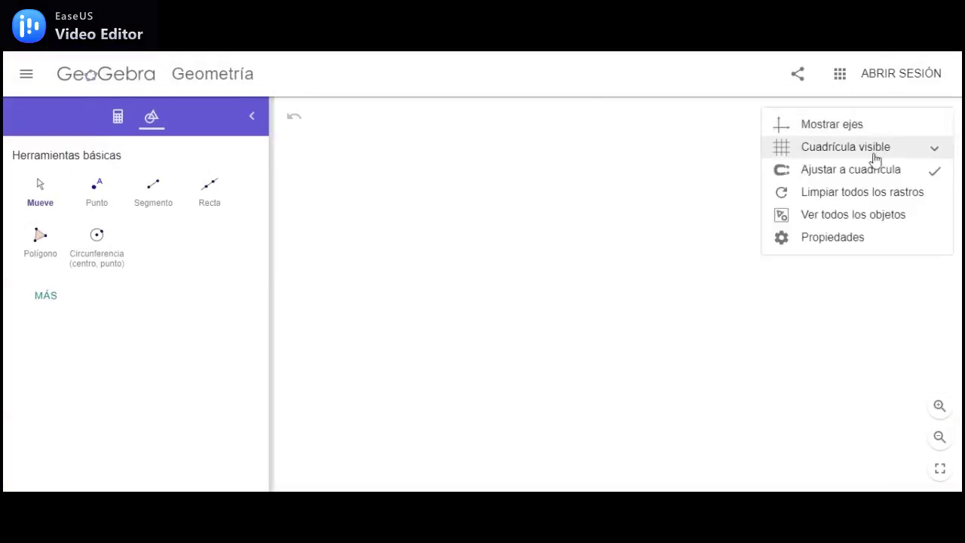
{"action": "left_click", "coordinate": [933, 151]}
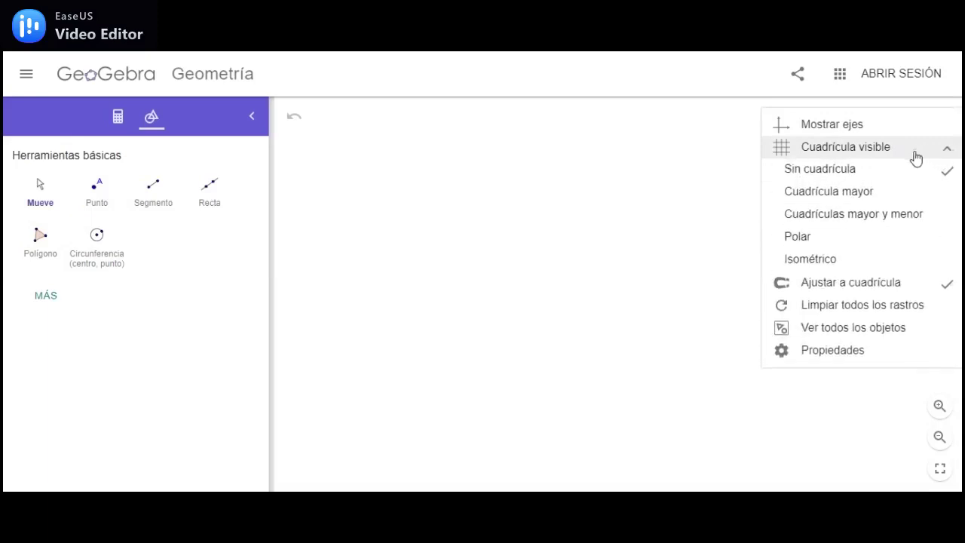
{"action": "left_click", "coordinate": [869, 216]}
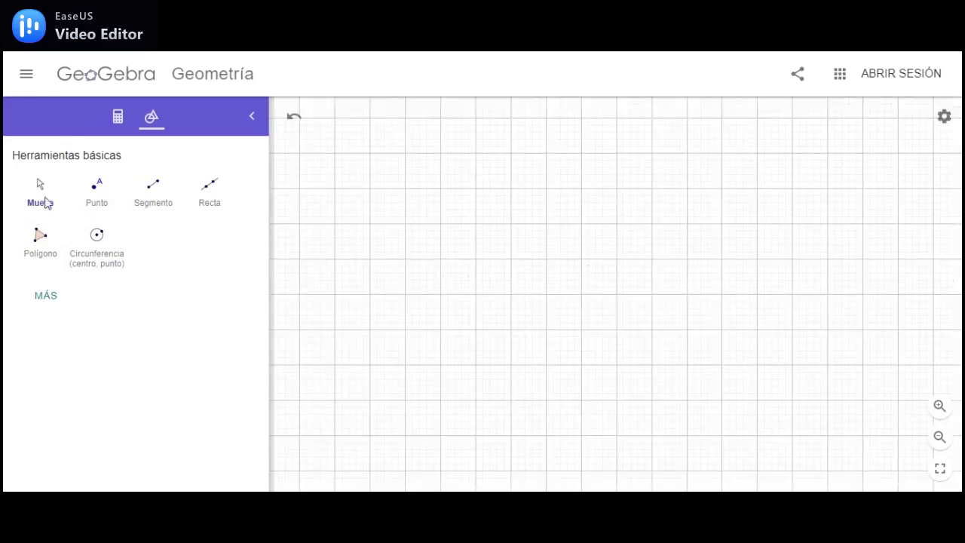
Place two free points, A and B, with B almost directly above A and about 4 units away.
{"action": "left_click", "coordinate": [99, 195]}
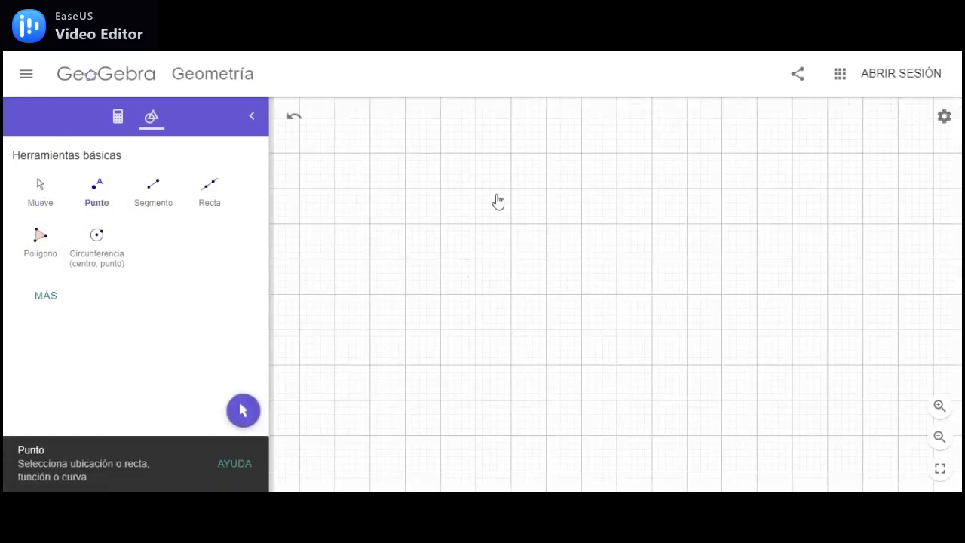
{"action": "left_click", "coordinate": [616, 330]}
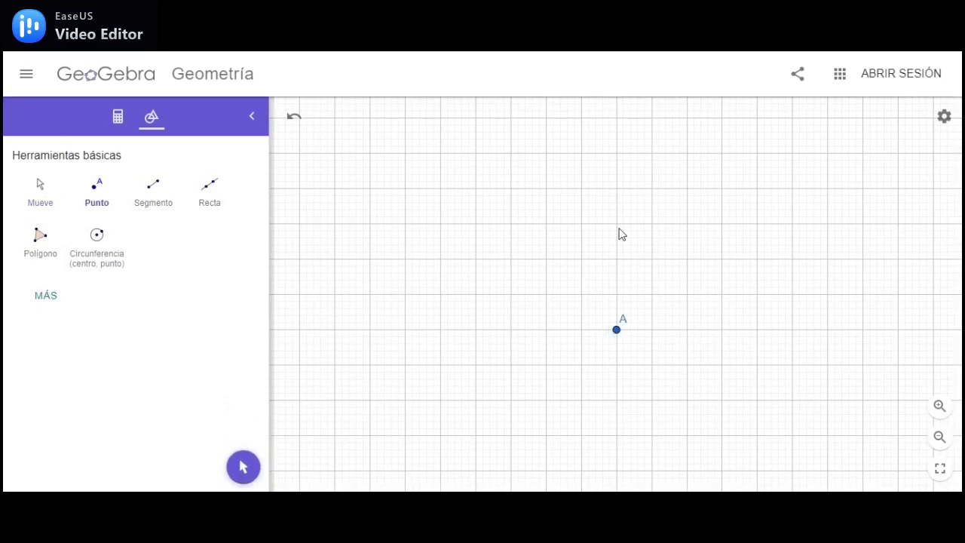
{"action": "left_click", "coordinate": [615, 181]}
Set the definition of the lower point A to (0, 0).
{"action": "right_click", "coordinate": [616, 337]}
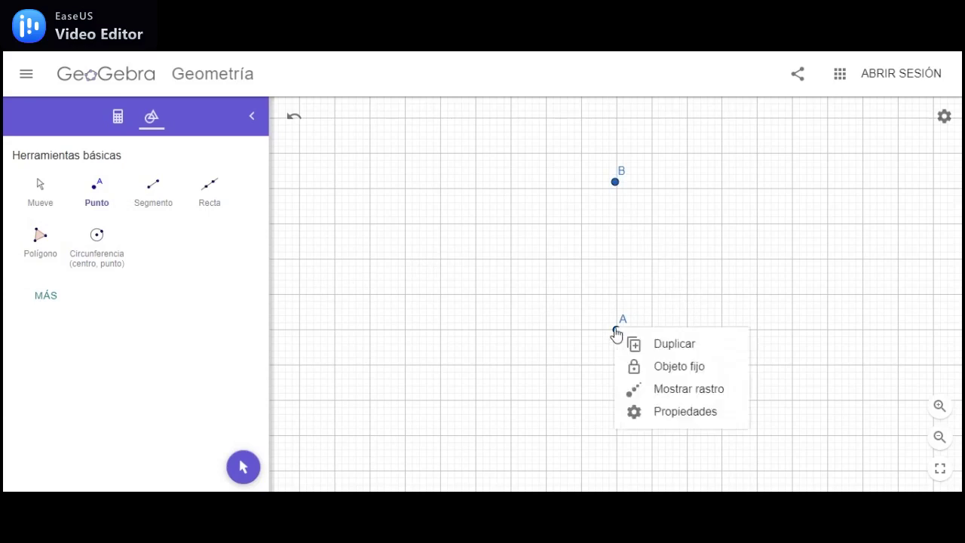
{"action": "left_click", "coordinate": [681, 413]}
{"action": "left_click", "coordinate": [649, 221]}
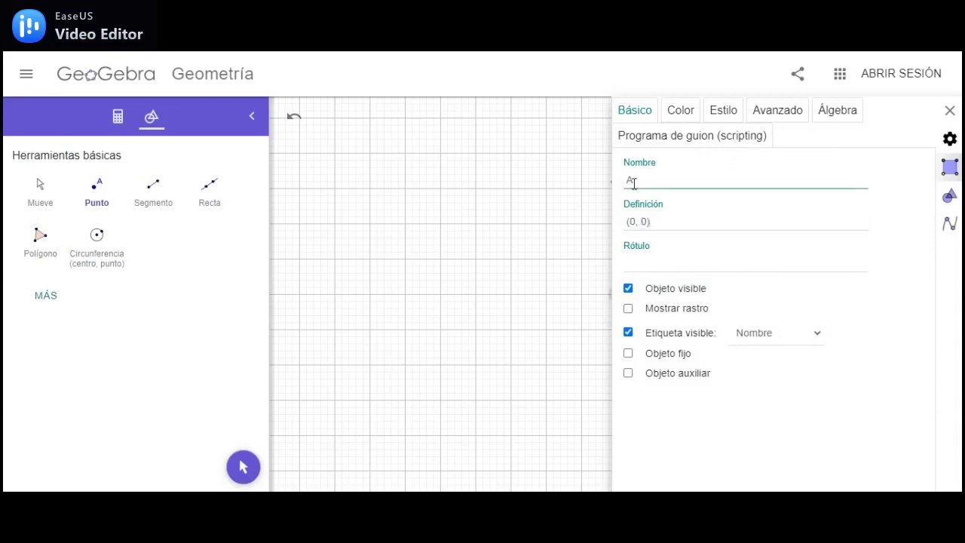
{"action": "left_click", "coordinate": [950, 111]}
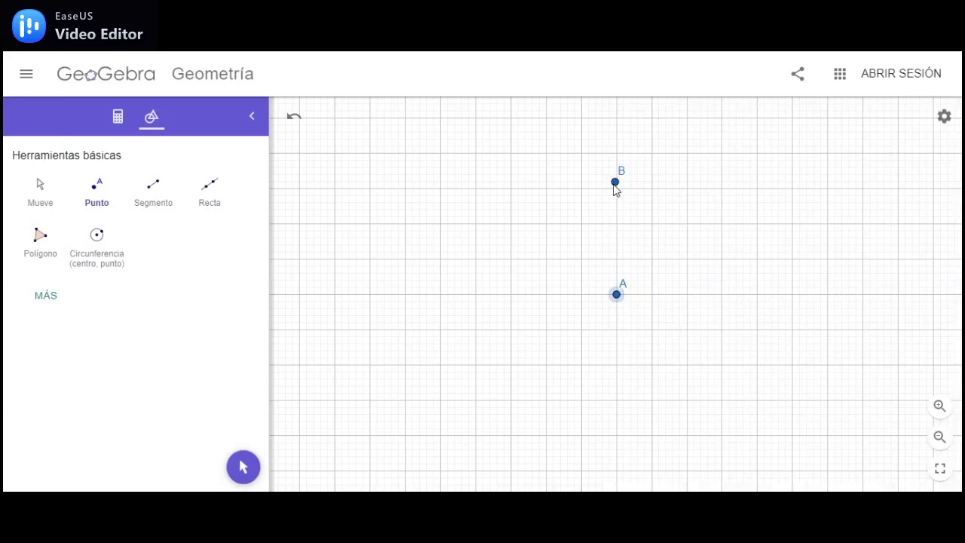
Set the definition of the upper point B to (0,20).
{"action": "right_click", "coordinate": [618, 185]}
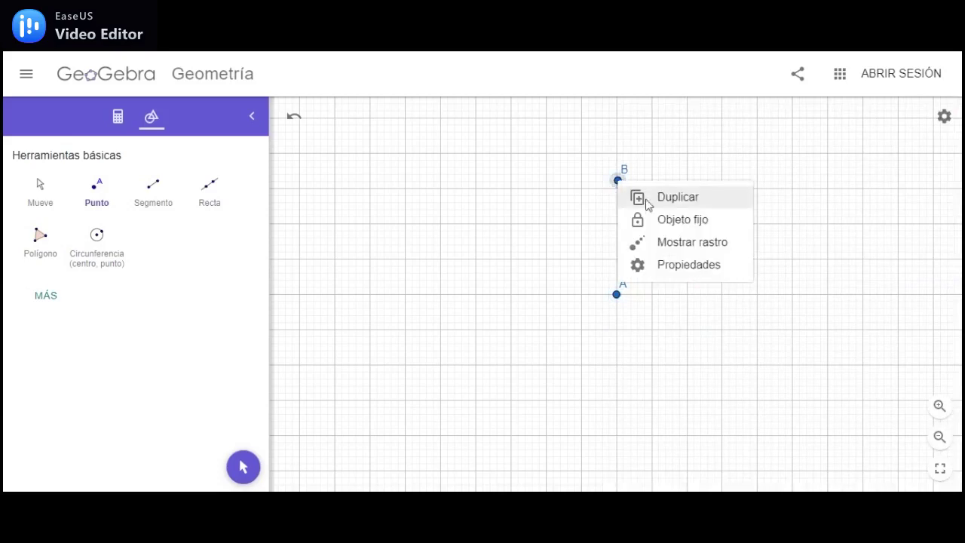
{"action": "left_click", "coordinate": [676, 264]}
{"action": "left_click_drag", "start_coordinate": [676, 221], "coordinate": [629, 219]}
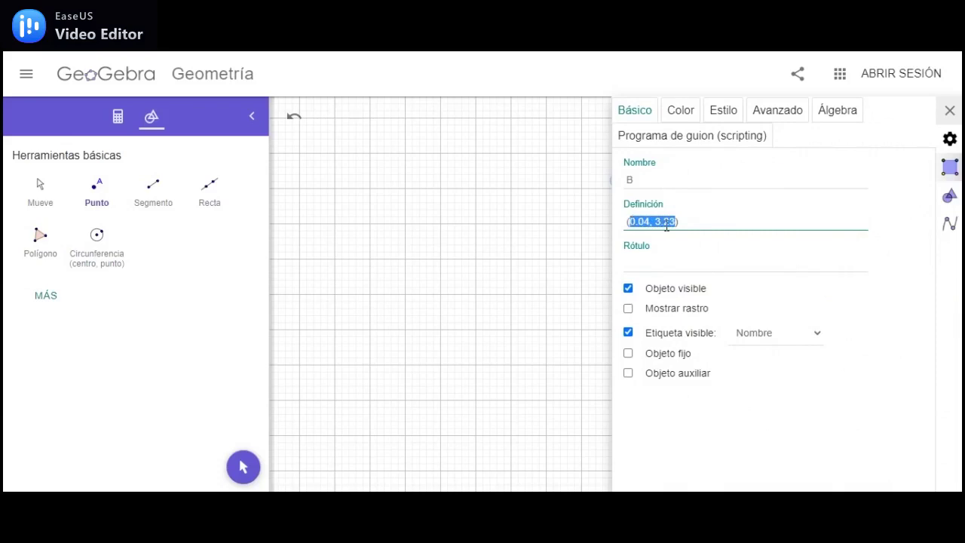
{"action": "type", "text": "0"}
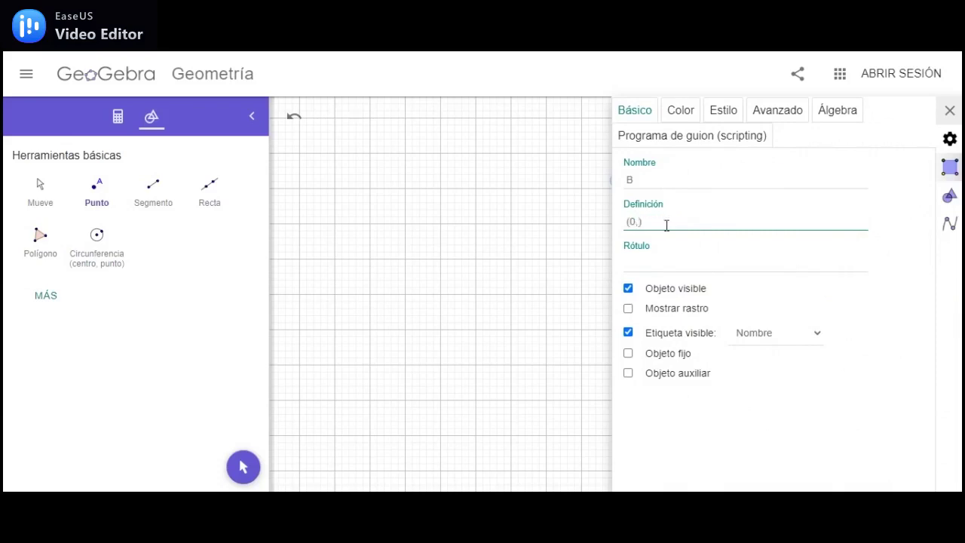
{"action": "type", "text": ",20"}
{"action": "key", "text": "Return"}
{"action": "left_click", "coordinate": [950, 111]}
{"action": "scroll", "coordinate": [648, 314], "scroll_direction": "down", "scroll_amount": 5}
{"action": "scroll", "coordinate": [568, 378], "scroll_direction": "down", "scroll_amount": 3}
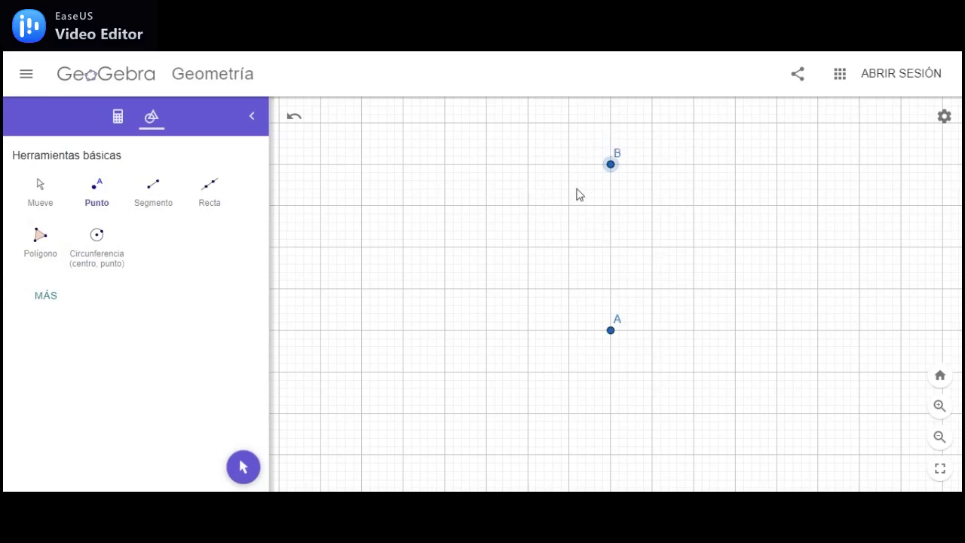
Rename the origin point A as o and move its label just below and left of the point.
{"action": "right_click", "coordinate": [611, 332]}
{"action": "left_click", "coordinate": [671, 416]}
{"action": "left_click_drag", "start_coordinate": [673, 183], "coordinate": [612, 183]}
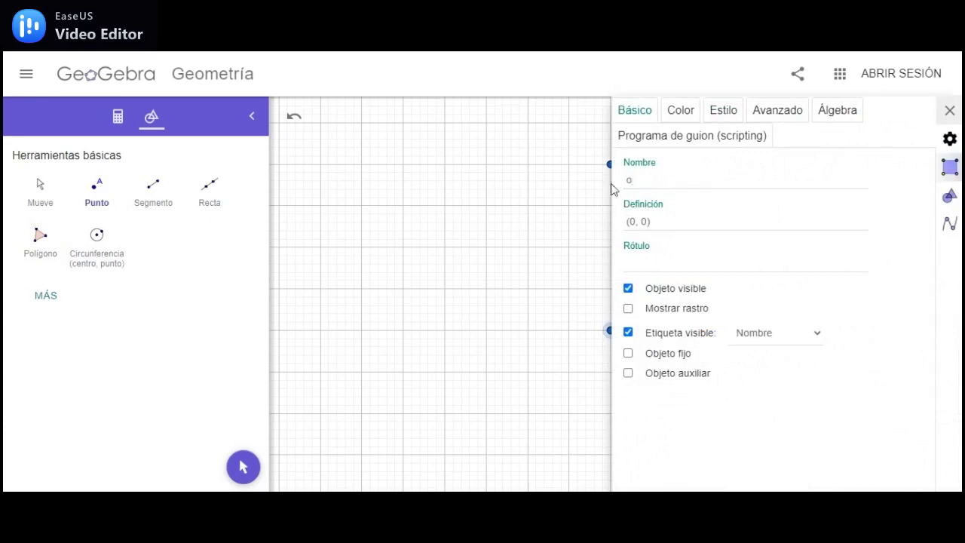
{"action": "left_click", "coordinate": [950, 110]}
{"action": "left_click_drag", "start_coordinate": [615, 323], "coordinate": [601, 340]}
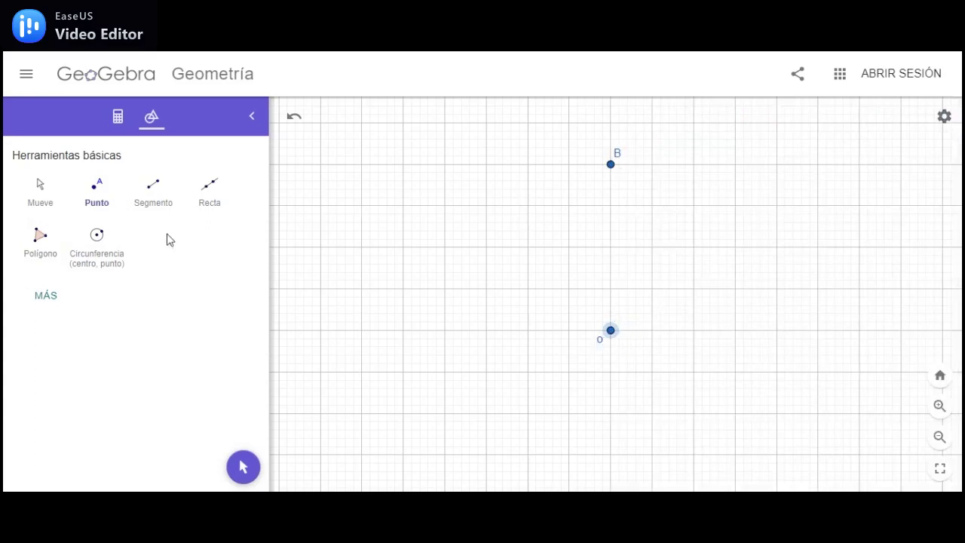
Draw a vector from point o to point B.
{"action": "left_click", "coordinate": [47, 297]}
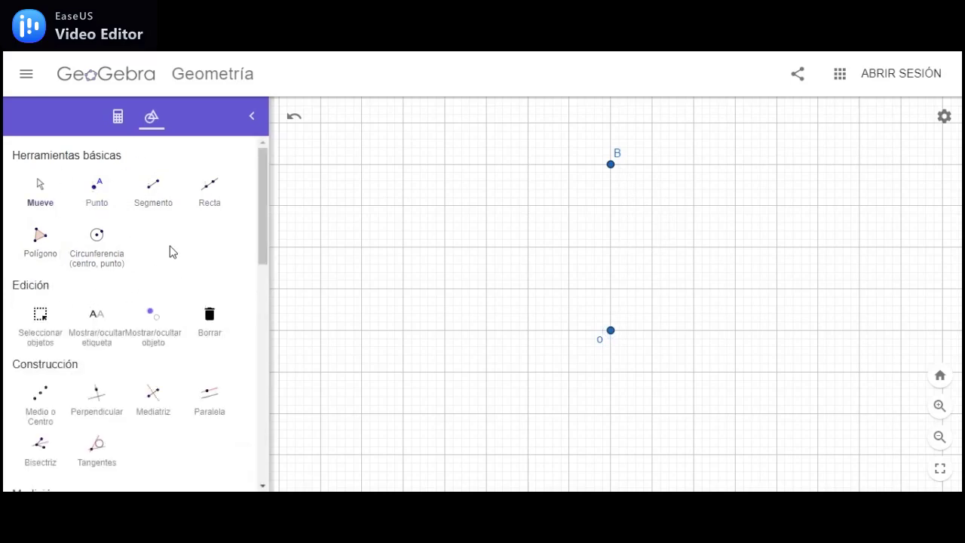
{"action": "scroll", "coordinate": [124, 289], "scroll_direction": "down", "scroll_amount": 3}
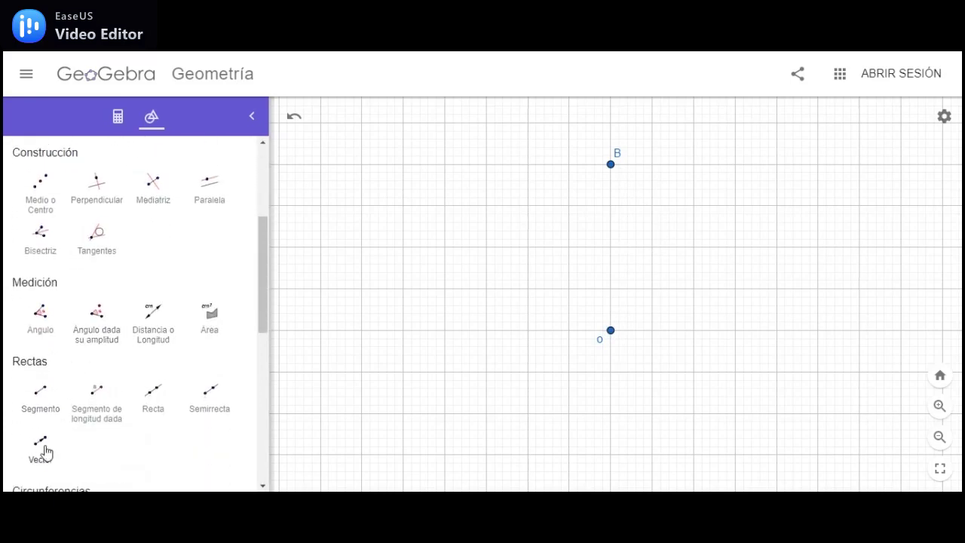
{"action": "left_click", "coordinate": [43, 452]}
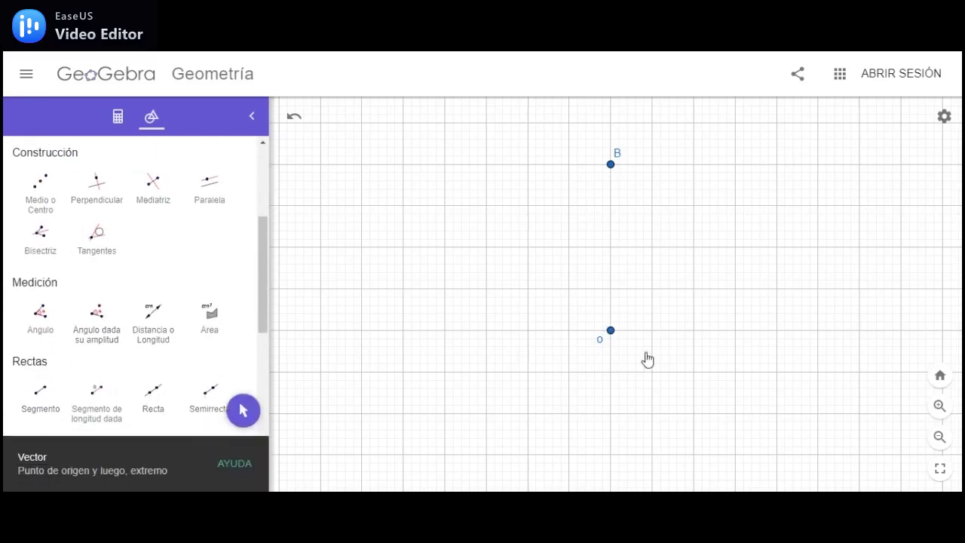
{"action": "left_click", "coordinate": [611, 330]}
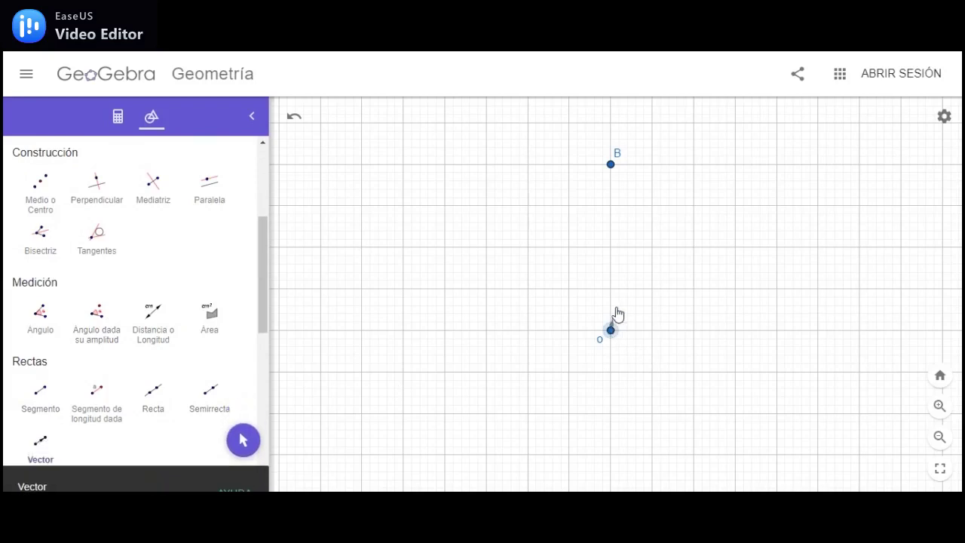
{"action": "left_click", "coordinate": [611, 165]}
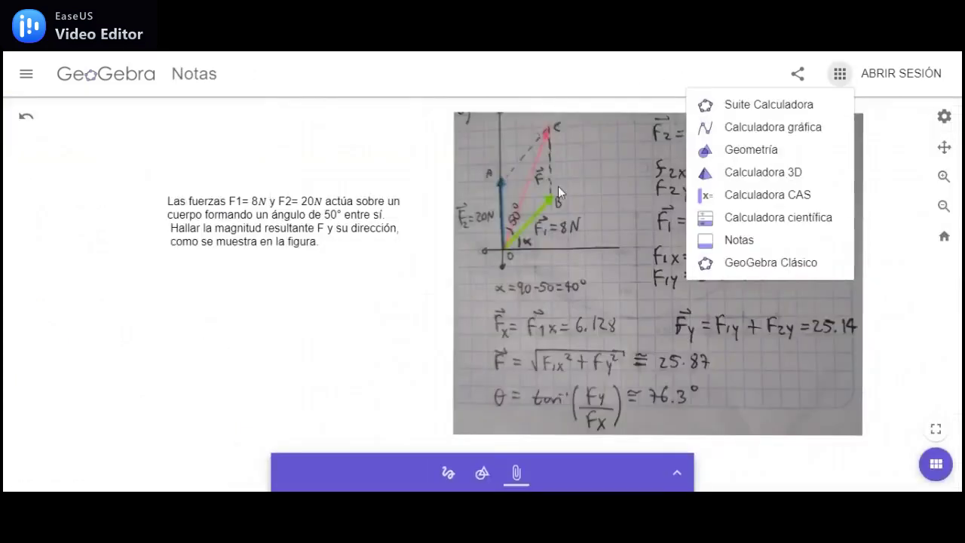
Check the force diagram in the notes and place a new free point left of the vector, at about (-6, 11.4).
{"action": "left_click", "coordinate": [558, 188]}
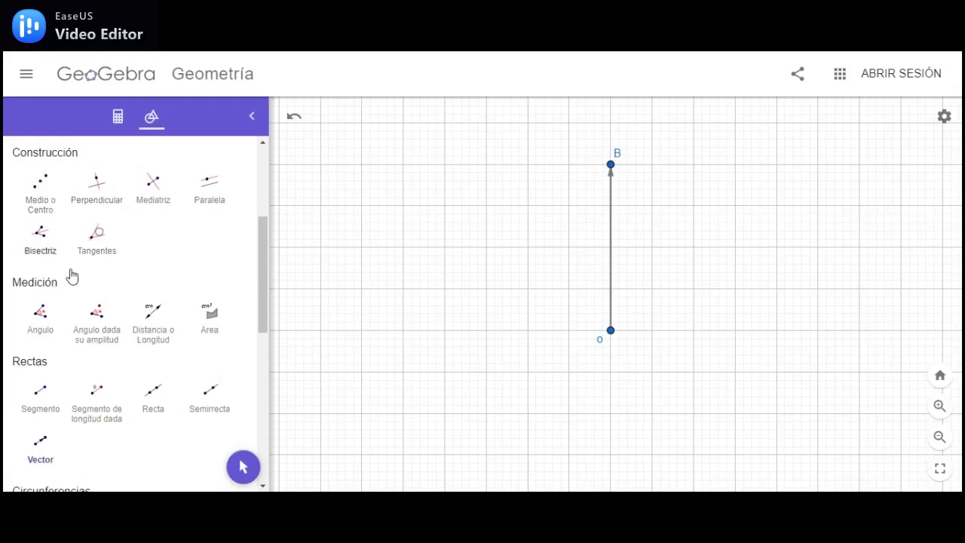
{"action": "scroll", "coordinate": [69, 226], "scroll_direction": "up", "scroll_amount": 3}
{"action": "left_click", "coordinate": [98, 190]}
{"action": "left_click", "coordinate": [560, 235]}
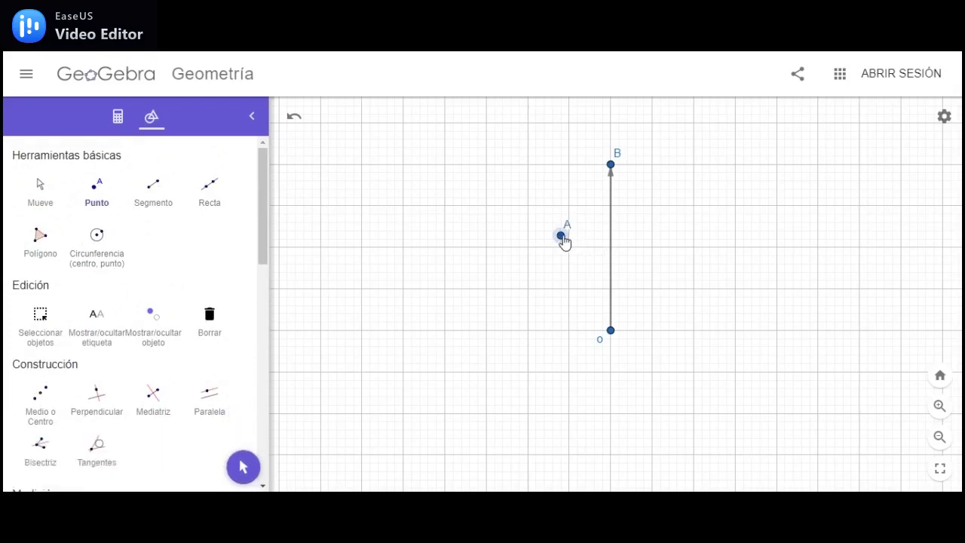
Set the definition of the new point A to (0,8) and undo any stray point.
{"action": "right_click", "coordinate": [562, 238]}
{"action": "left_click", "coordinate": [612, 325]}
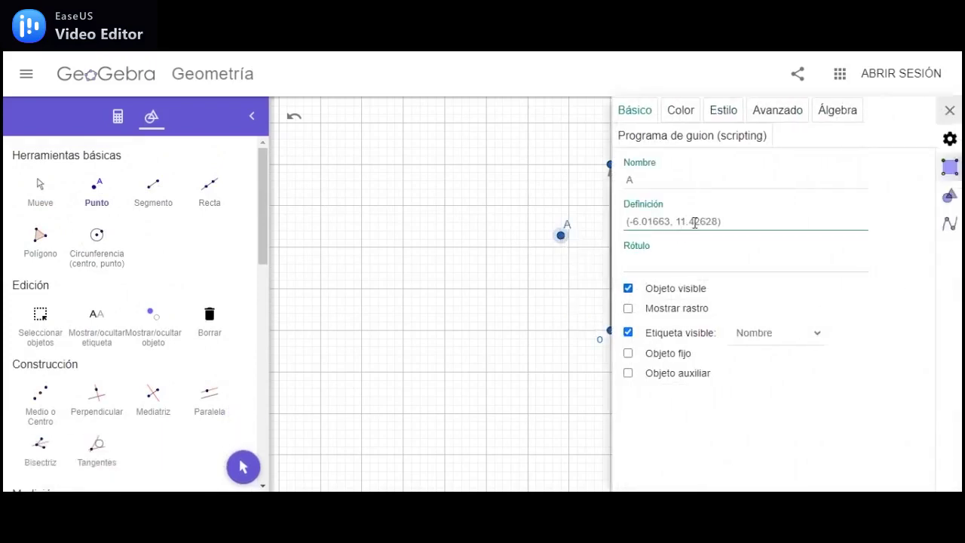
{"action": "left_click_drag", "start_coordinate": [720, 222], "coordinate": [643, 218]}
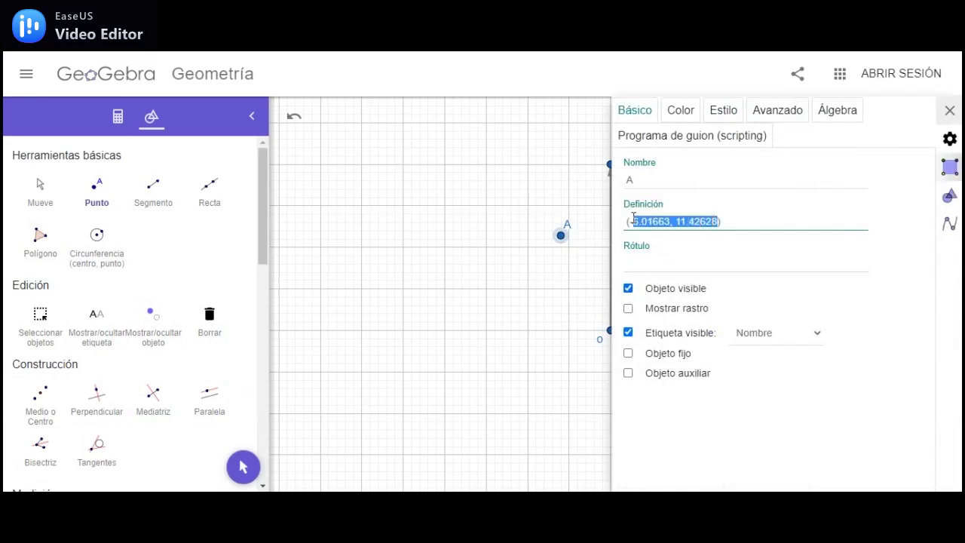
{"action": "type", "text": "0,"}
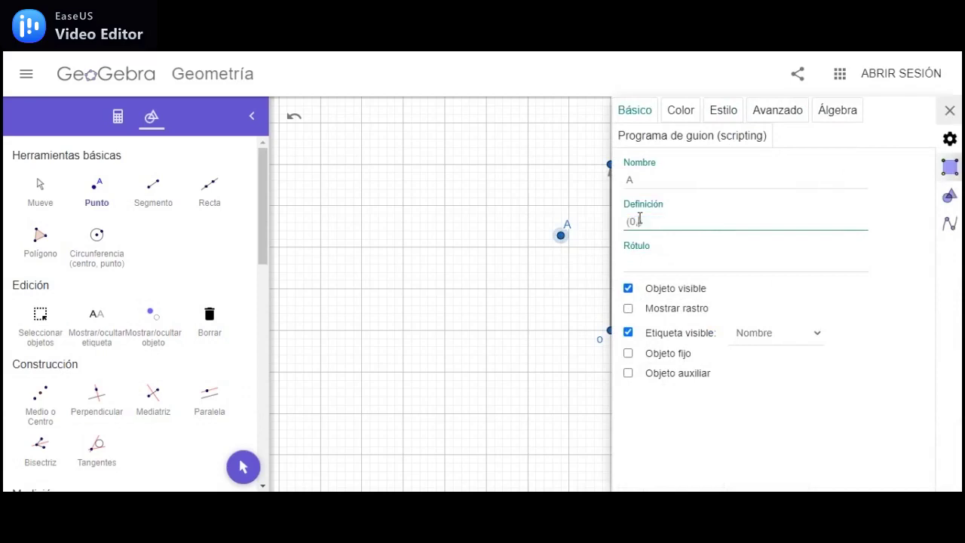
{"action": "type", "text": "8"}
{"action": "key", "text": "Return"}
{"action": "key", "text": "Escape"}
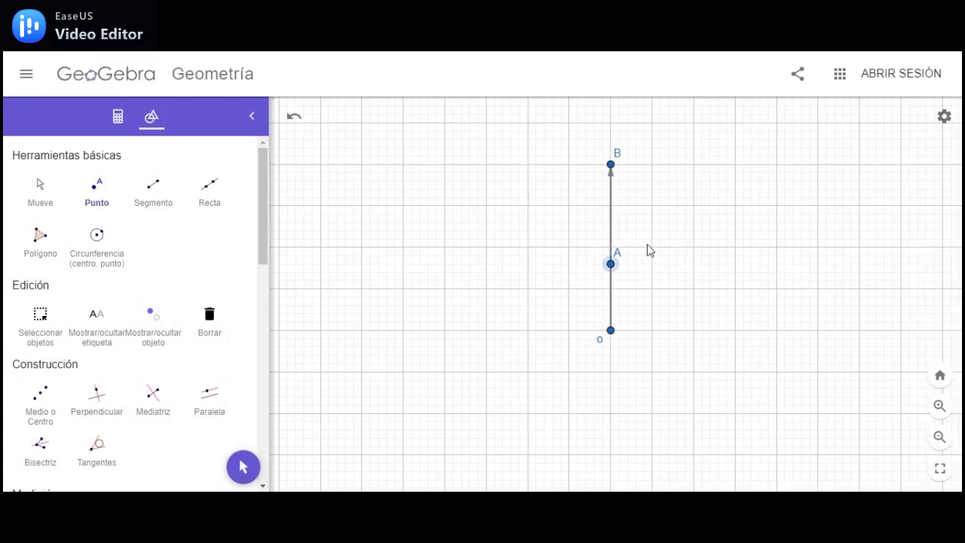
{"action": "left_click", "coordinate": [570, 272]}
{"action": "left_click", "coordinate": [294, 117]}
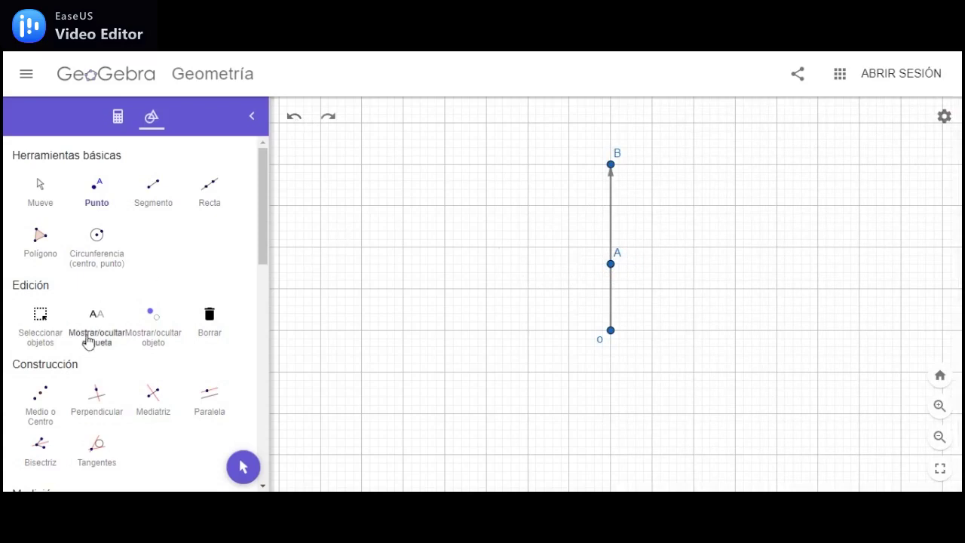
Construct a 50° clockwise angle of given size with A as the side point and o as the vertex.
{"action": "scroll", "coordinate": [88, 340], "scroll_direction": "down", "scroll_amount": 3}
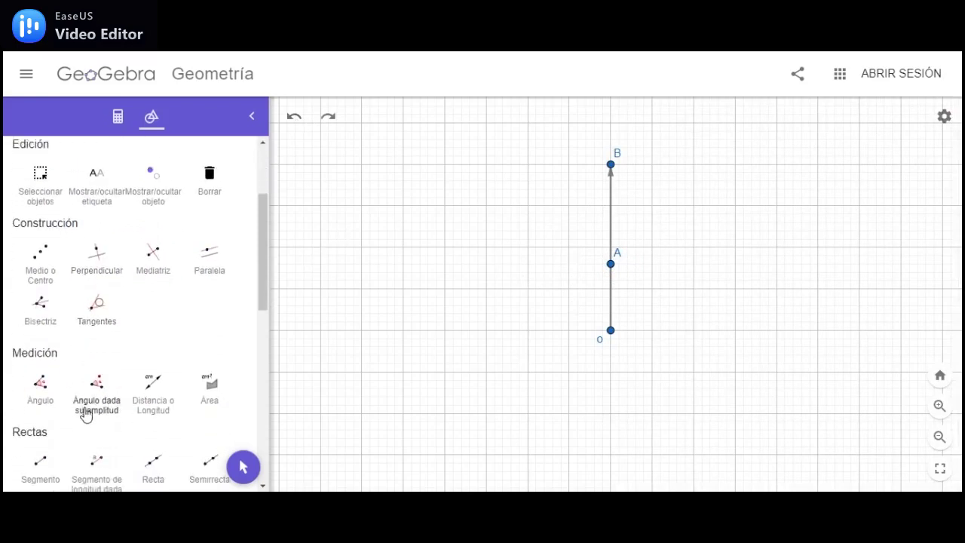
{"action": "left_click", "coordinate": [111, 391]}
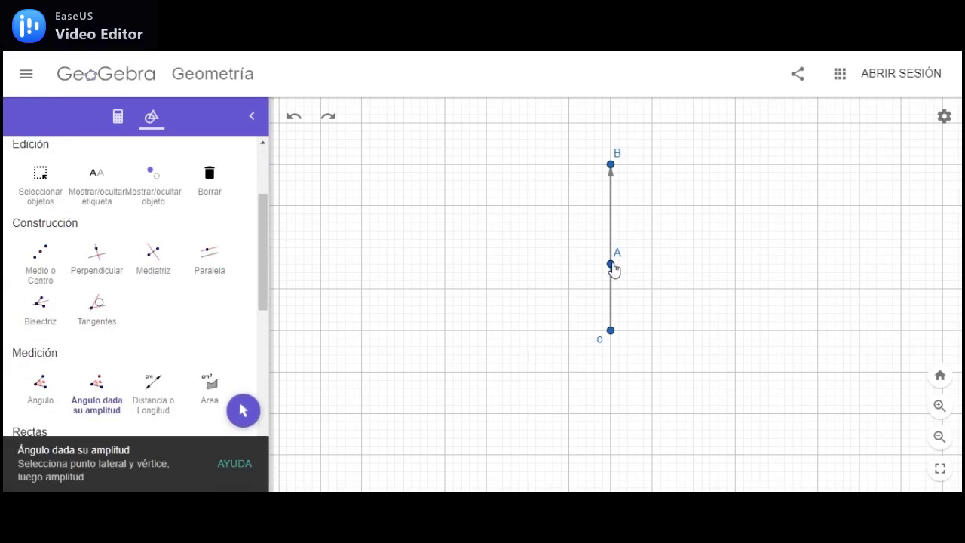
{"action": "left_click", "coordinate": [612, 264]}
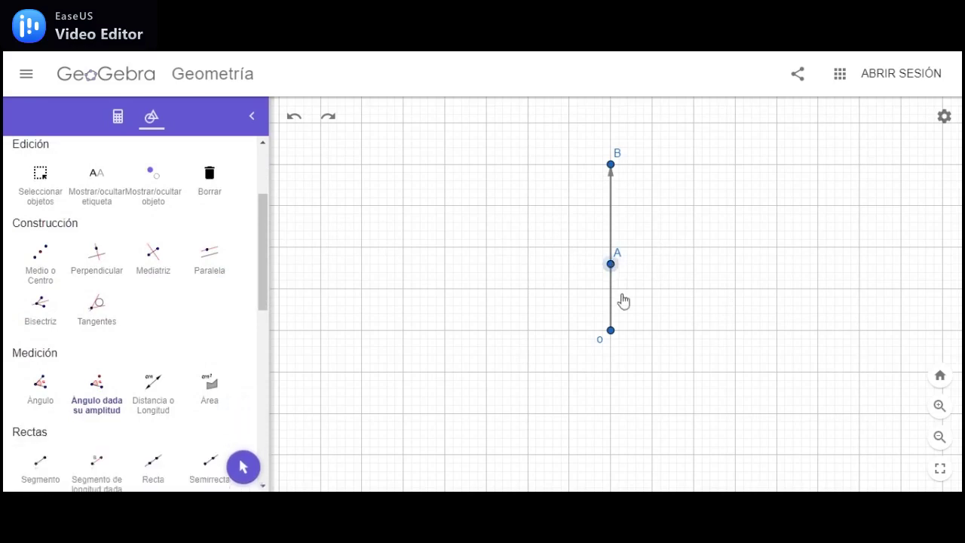
{"action": "left_click", "coordinate": [611, 332]}
{"action": "left_click_drag", "start_coordinate": [330, 281], "coordinate": [315, 278]}
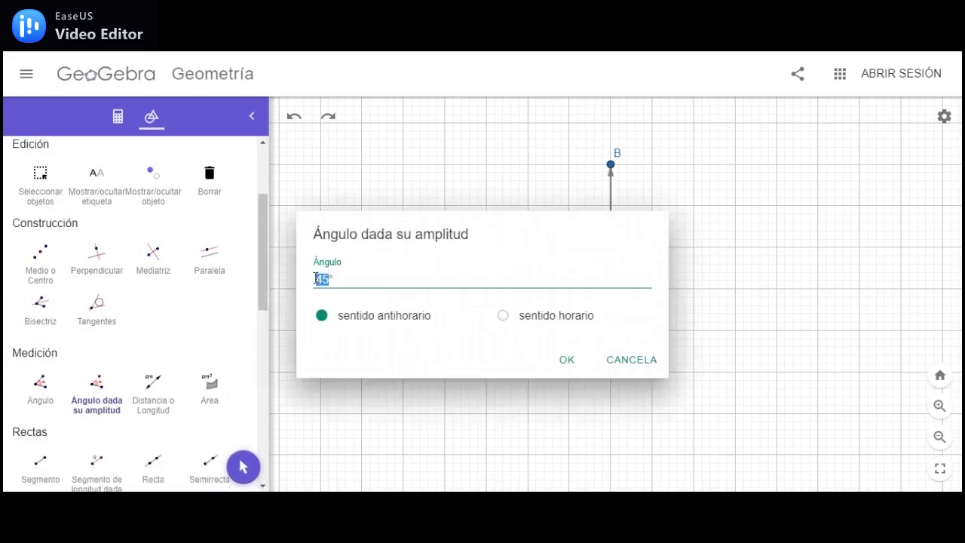
{"action": "type", "text": "50"}
{"action": "left_click", "coordinate": [503, 316]}
{"action": "left_click", "coordinate": [566, 360]}
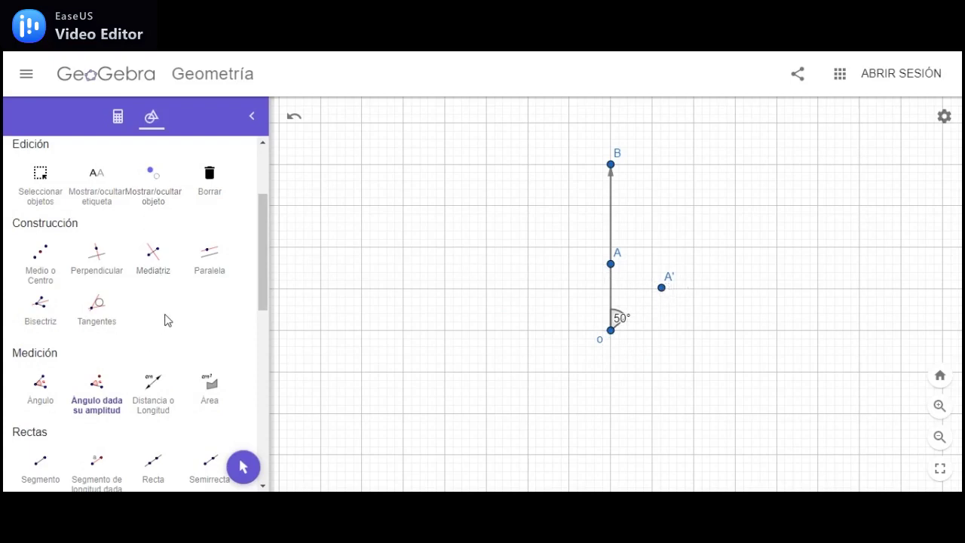
Draw a vector from point o to the rotated point A'.
{"action": "scroll", "coordinate": [147, 362], "scroll_direction": "down", "scroll_amount": 1}
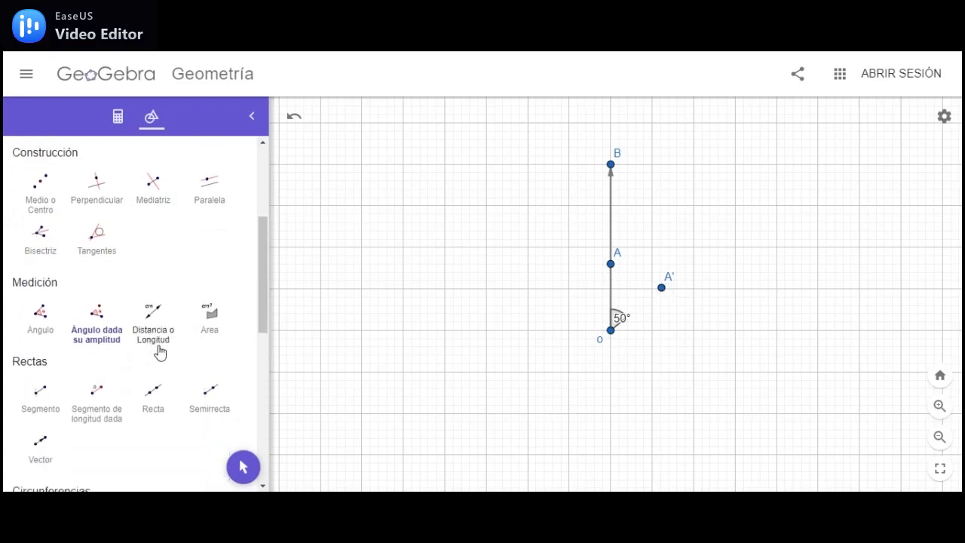
{"action": "left_click", "coordinate": [41, 444]}
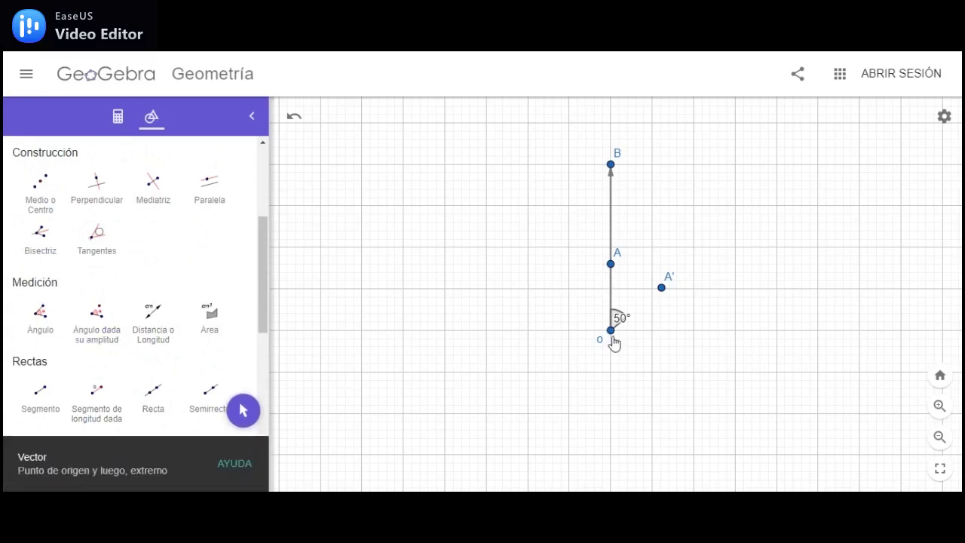
{"action": "left_click", "coordinate": [610, 332]}
{"action": "left_click", "coordinate": [661, 289]}
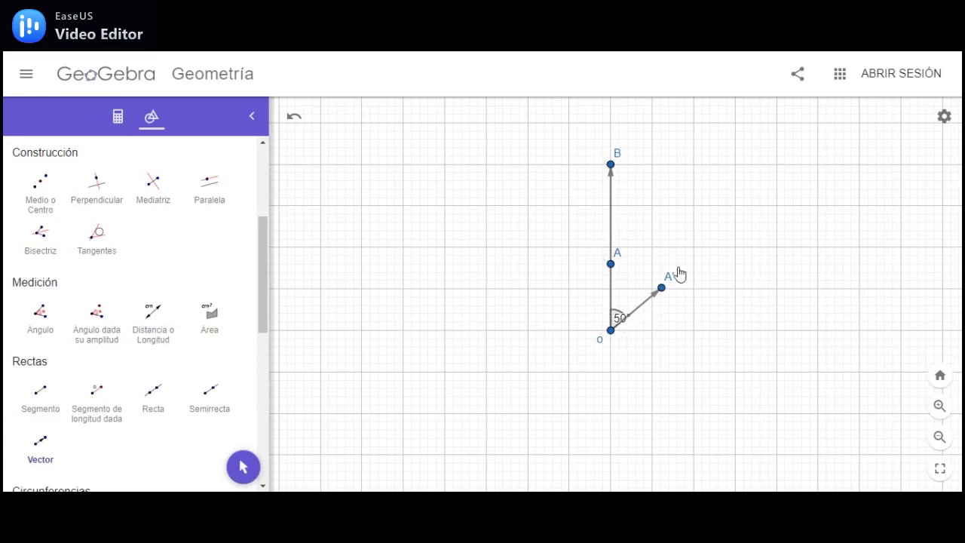
Hide point A and move the 50° angle label clear of the vector from o to A'.
{"action": "left_click", "coordinate": [118, 116]}
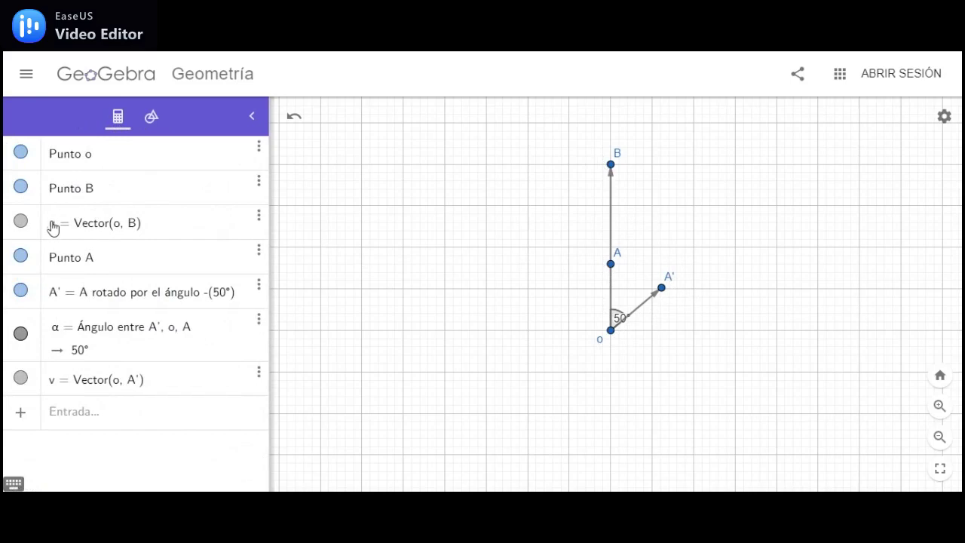
{"action": "left_click", "coordinate": [22, 257]}
{"action": "left_click_drag", "start_coordinate": [620, 318], "coordinate": [631, 303]}
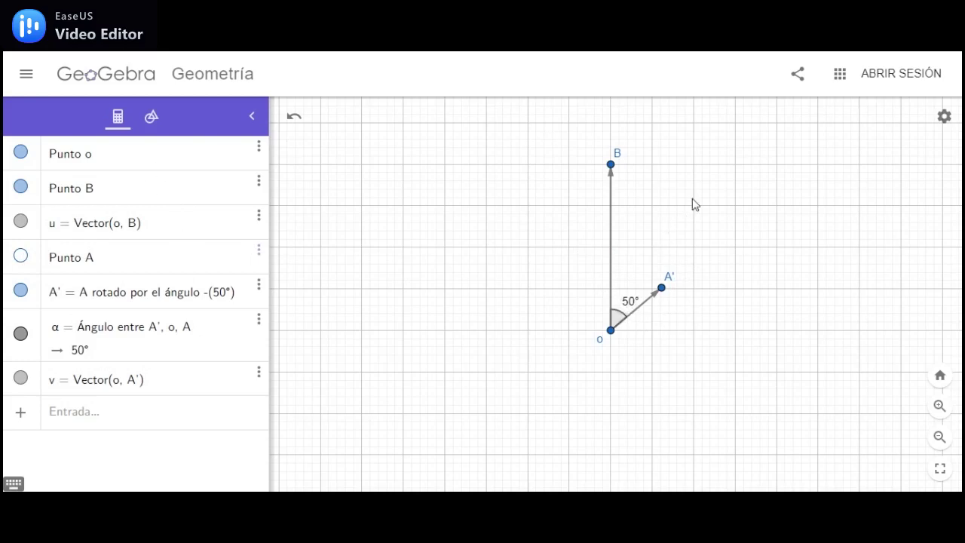
Show the extended tool set and construct at point B a vector equipollent to the one from o to A'.
{"action": "scroll", "coordinate": [707, 173], "scroll_direction": "up", "scroll_amount": 2}
{"action": "left_click_drag", "start_coordinate": [685, 184], "coordinate": [620, 234]}
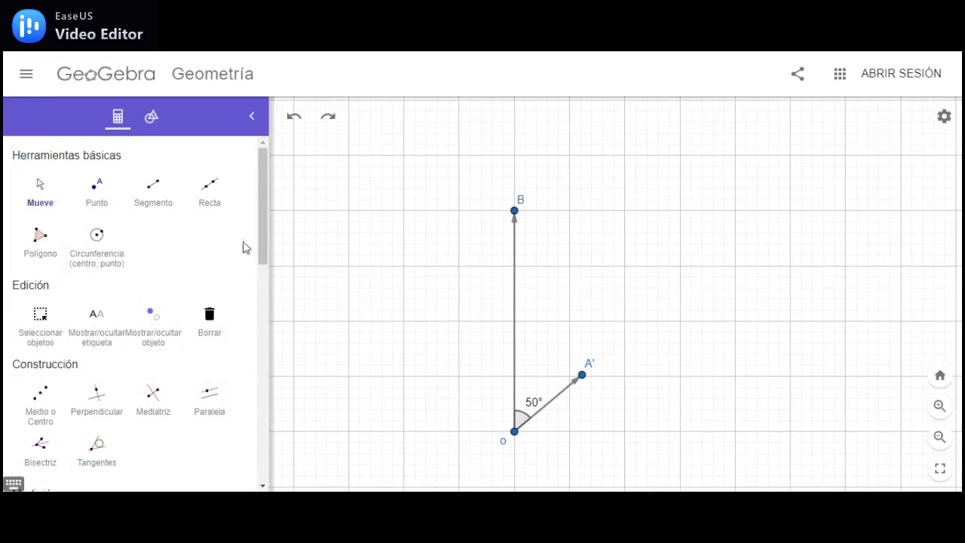
{"action": "left_click", "coordinate": [150, 119]}
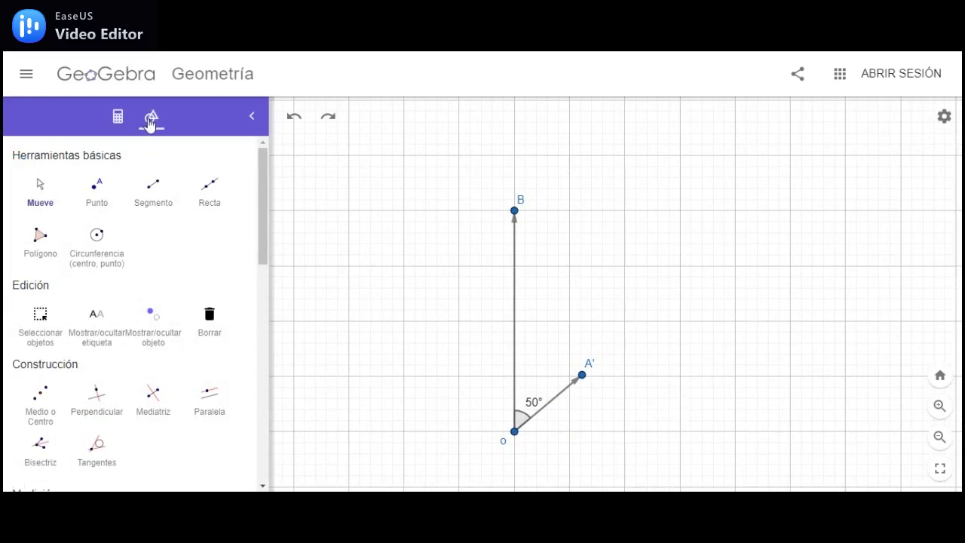
{"action": "scroll", "coordinate": [154, 272], "scroll_direction": "down", "scroll_amount": 5}
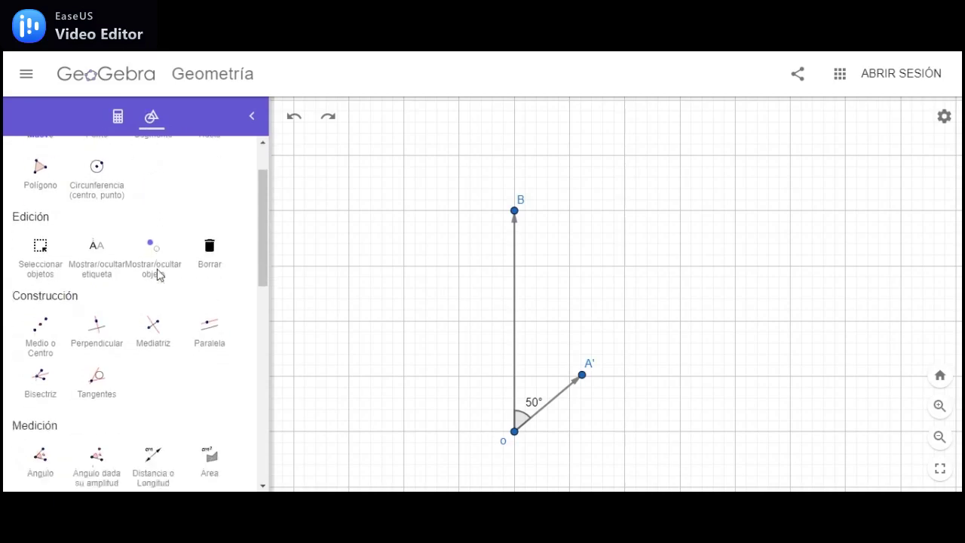
{"action": "scroll", "coordinate": [105, 247], "scroll_direction": "down", "scroll_amount": 3}
{"action": "scroll", "coordinate": [120, 242], "scroll_direction": "up", "scroll_amount": 2}
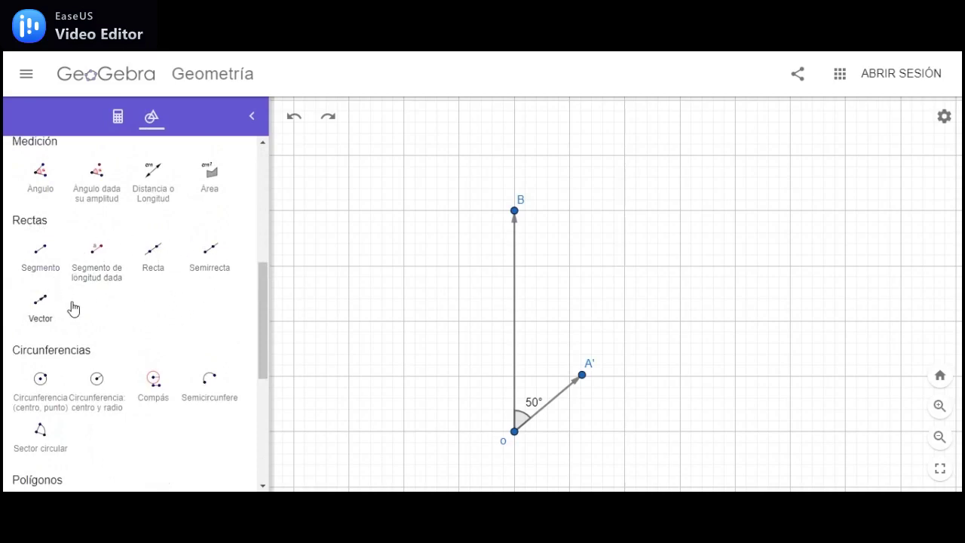
{"action": "scroll", "coordinate": [141, 277], "scroll_direction": "down", "scroll_amount": 3}
{"action": "scroll", "coordinate": [141, 277], "scroll_direction": "down", "scroll_amount": 2}
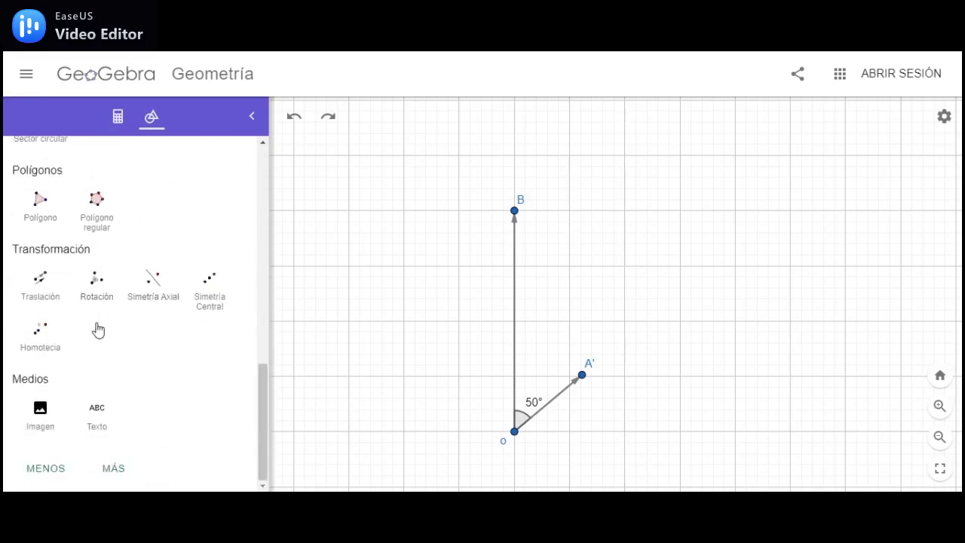
{"action": "left_click", "coordinate": [115, 475]}
{"action": "scroll", "coordinate": [136, 361], "scroll_direction": "up", "scroll_amount": 3}
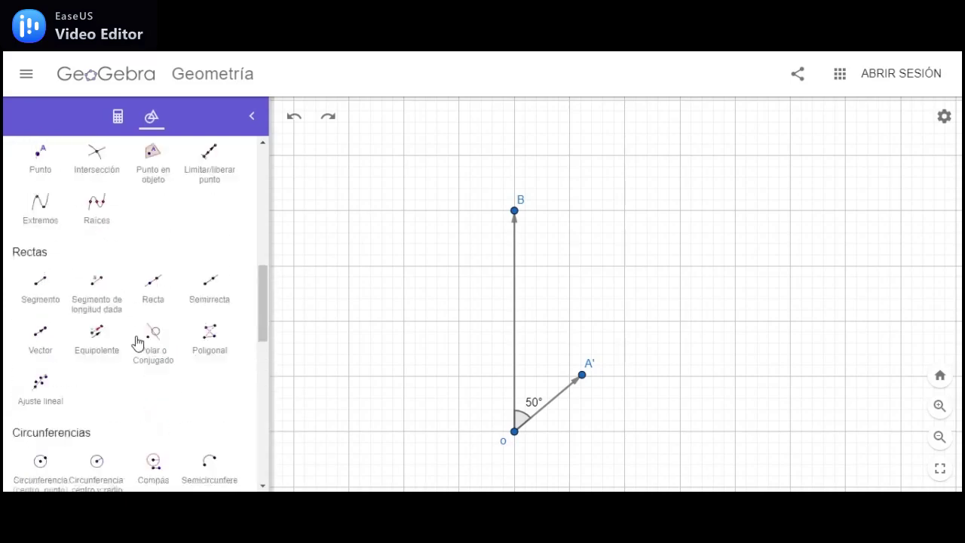
{"action": "scroll", "coordinate": [101, 343], "scroll_direction": "down", "scroll_amount": 1}
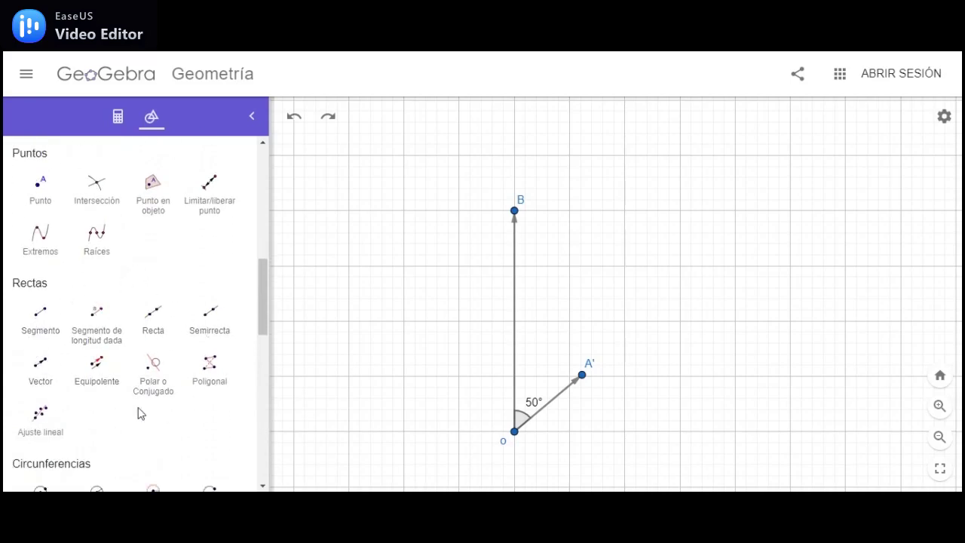
{"action": "left_click", "coordinate": [95, 372]}
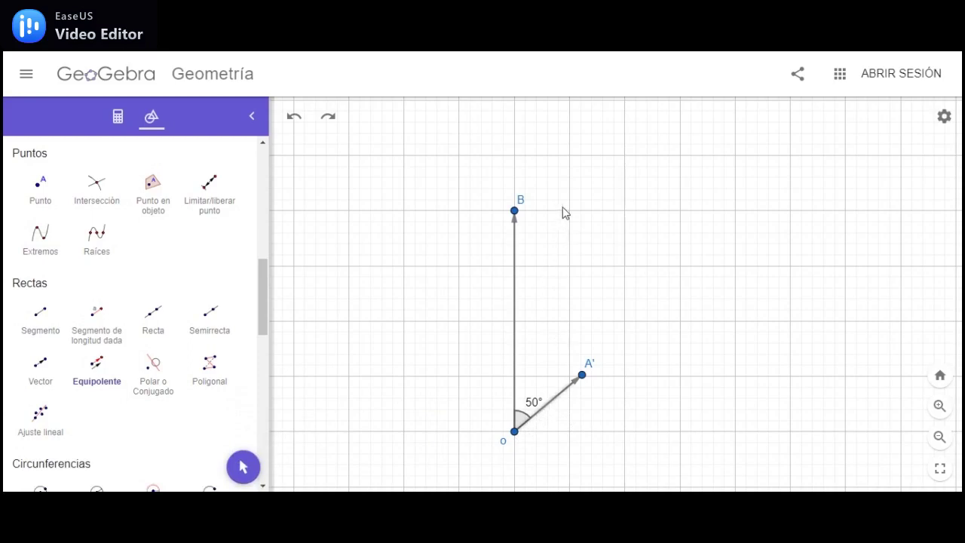
{"action": "left_click", "coordinate": [515, 212]}
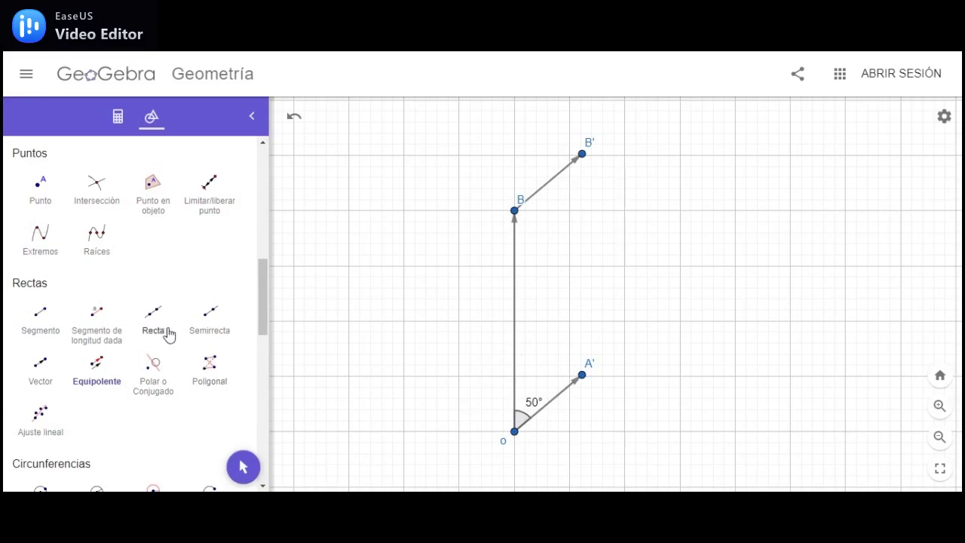
Draw a segment from point o to point B' as the resultant.
{"action": "left_click", "coordinate": [37, 323]}
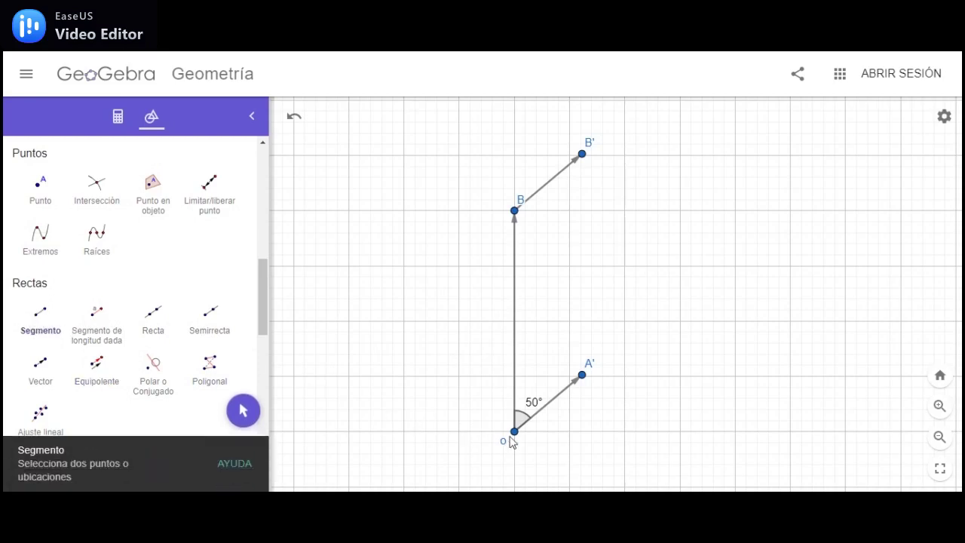
{"action": "left_click", "coordinate": [514, 433]}
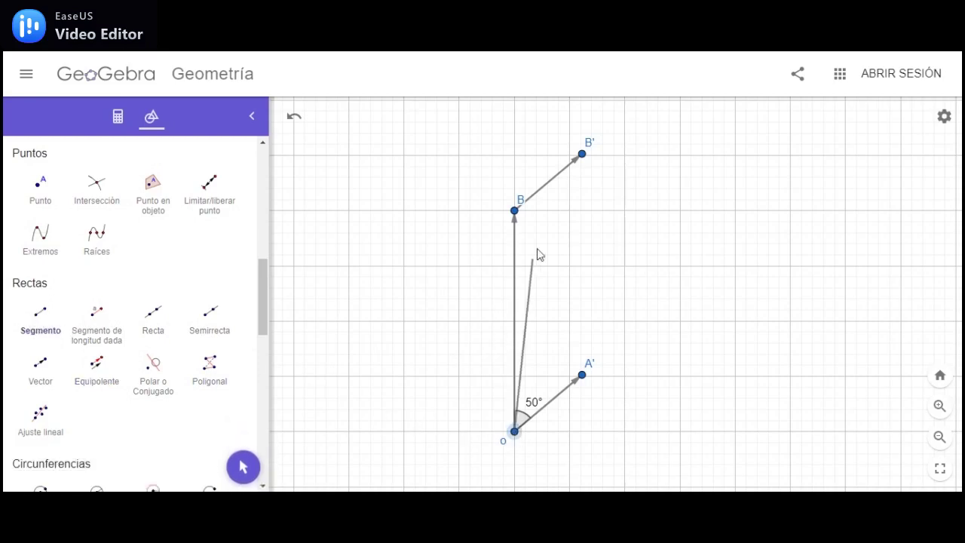
{"action": "left_click", "coordinate": [583, 155]}
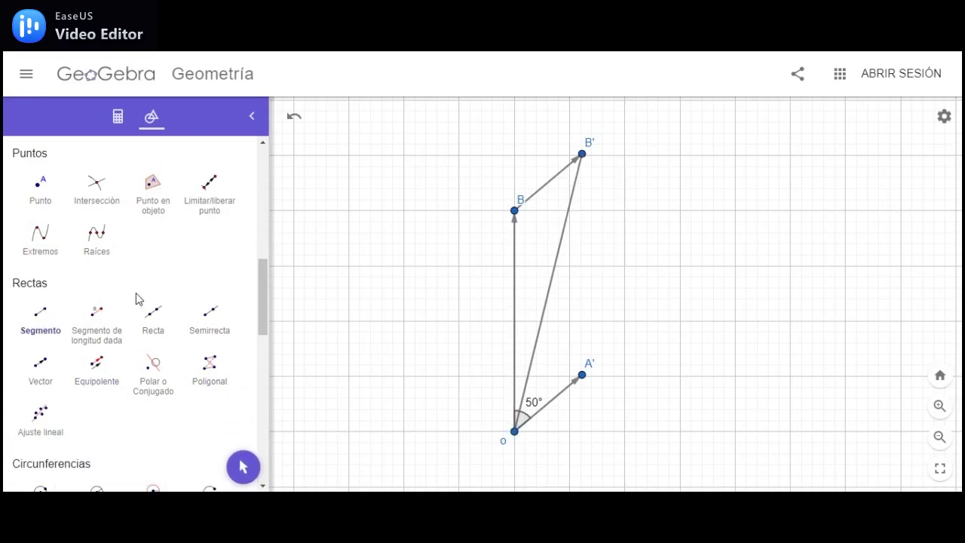
Add a length measurement to the segment from o to B'.
{"action": "scroll", "coordinate": [137, 296], "scroll_direction": "up", "scroll_amount": 2}
{"action": "scroll", "coordinate": [136, 296], "scroll_direction": "up", "scroll_amount": 2}
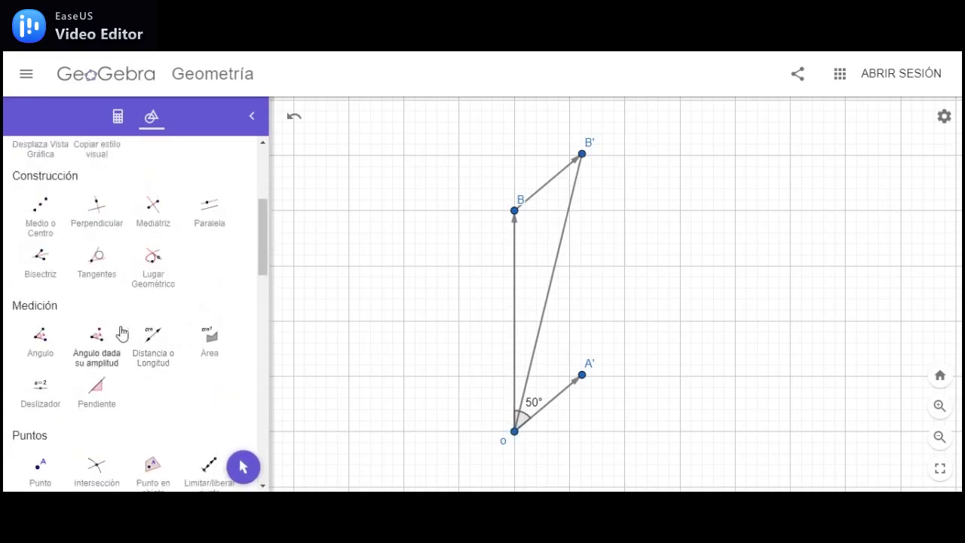
{"action": "left_click", "coordinate": [154, 344]}
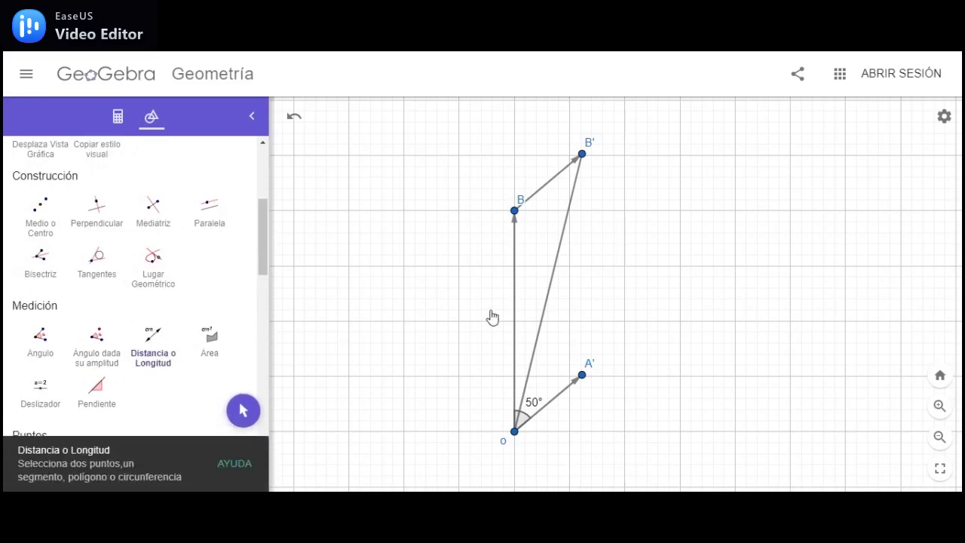
{"action": "left_click", "coordinate": [554, 286]}
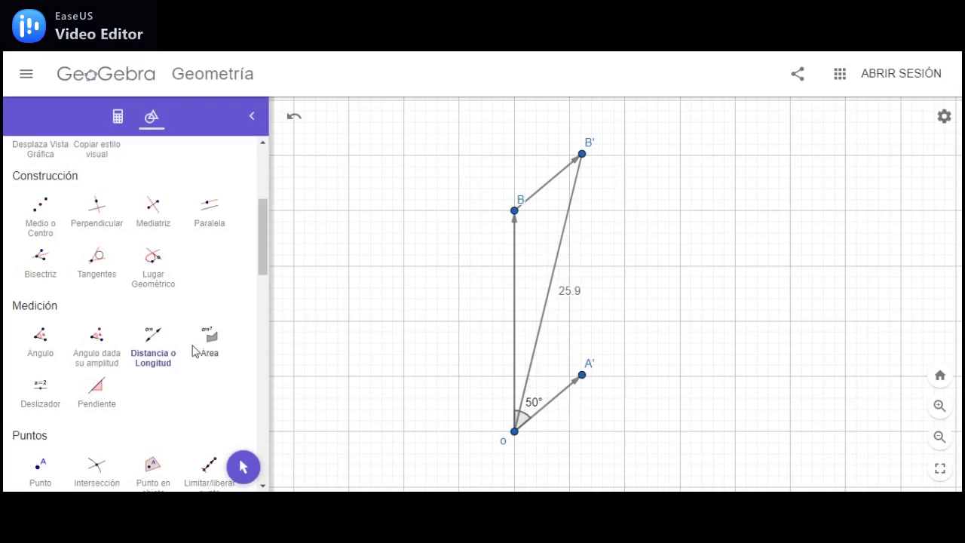
Place a new free point to the right of o and set its definition to (8, 0).
{"action": "left_click", "coordinate": [42, 472]}
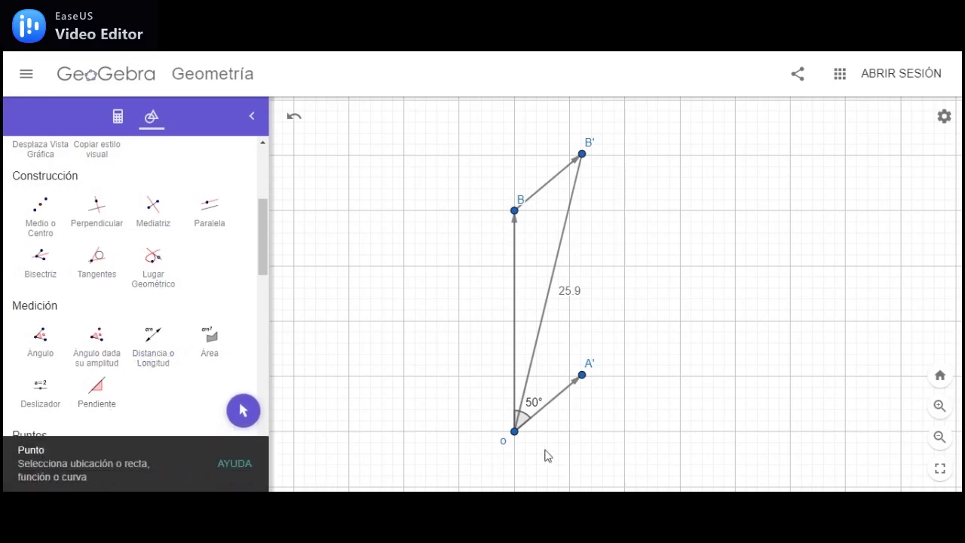
{"action": "left_click", "coordinate": [599, 430]}
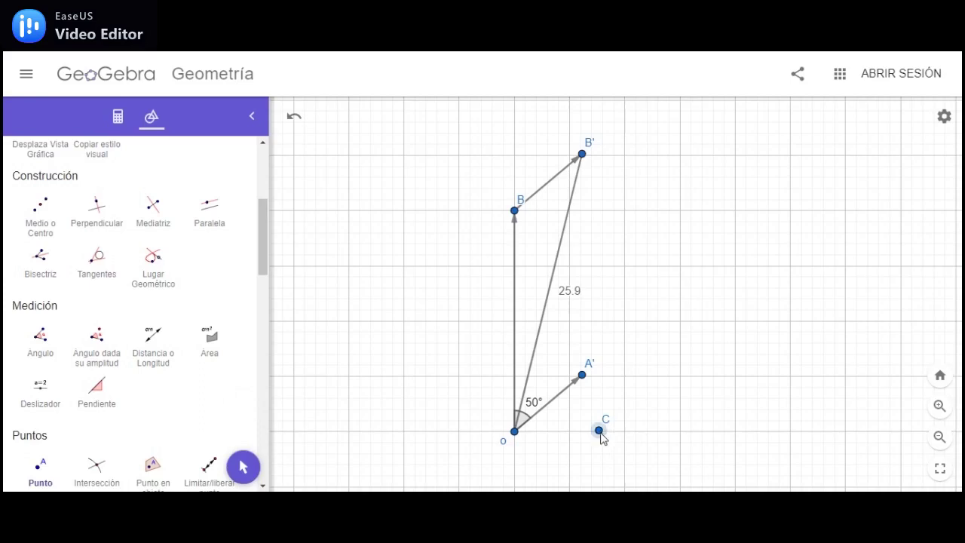
{"action": "right_click", "coordinate": [601, 435]}
{"action": "left_click", "coordinate": [639, 474]}
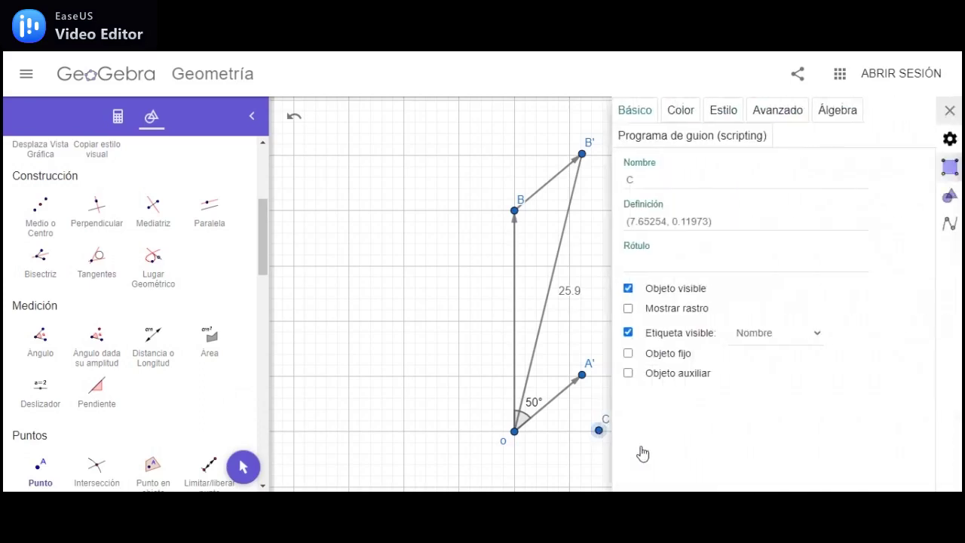
{"action": "left_click", "coordinate": [674, 221]}
{"action": "left_click_drag", "start_coordinate": [667, 221], "coordinate": [642, 220]}
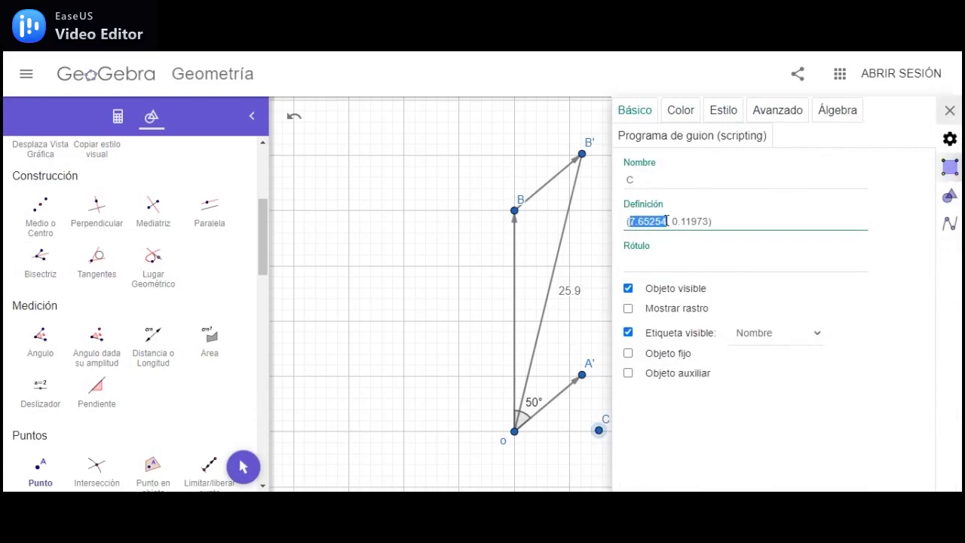
{"action": "type", "text": "8"}
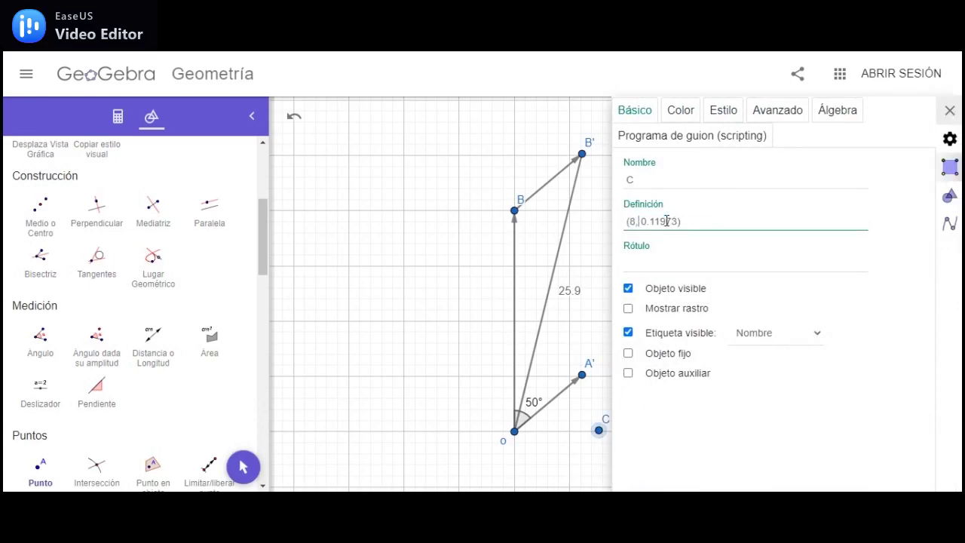
{"action": "key", "text": "Delete"}
{"action": "key", "text": "Delete"}
{"action": "key", "text": "Delete"}
{"action": "key", "text": "Delete"}
{"action": "key", "text": "Delete"}
{"action": "key", "text": "Return"}
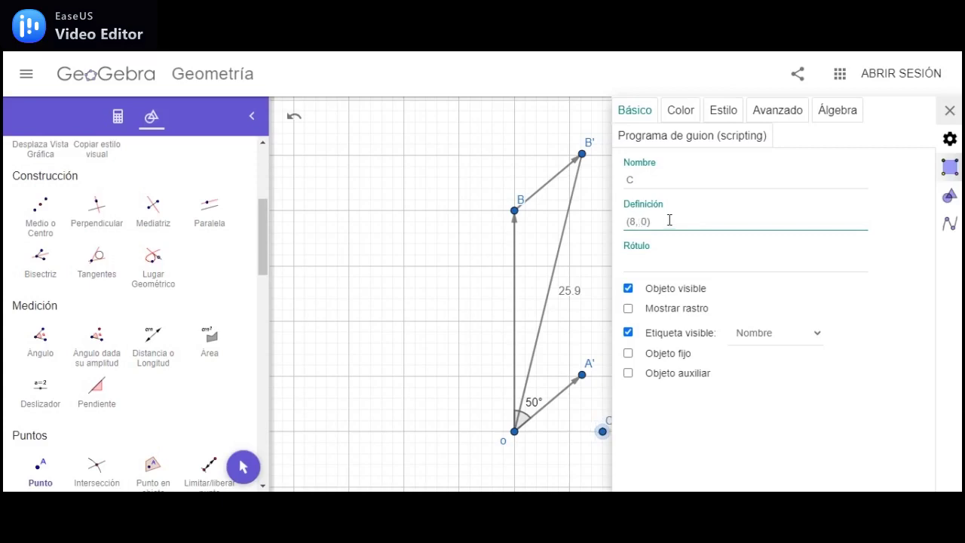
{"action": "left_click", "coordinate": [949, 110]}
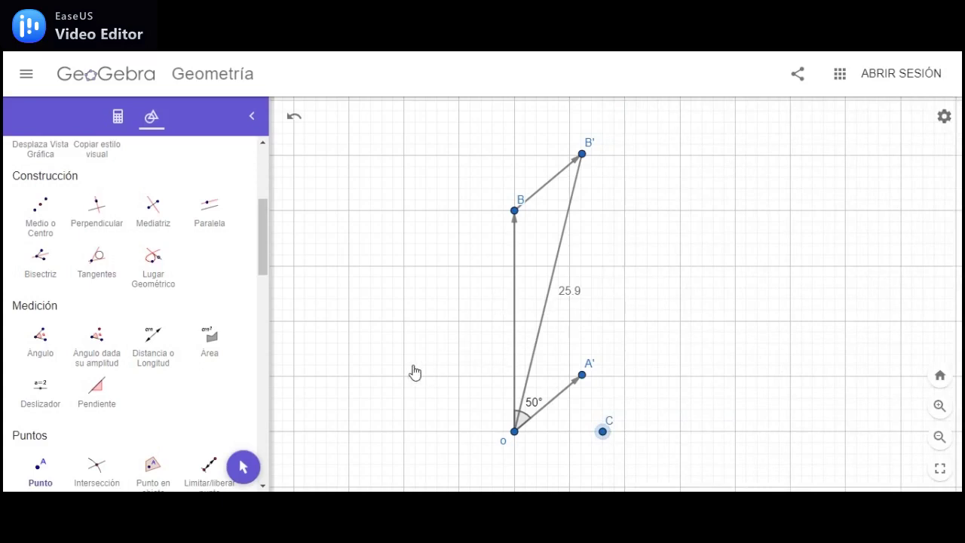
Measure the angle at vertex o between points B' and C.
{"action": "left_click", "coordinate": [59, 337]}
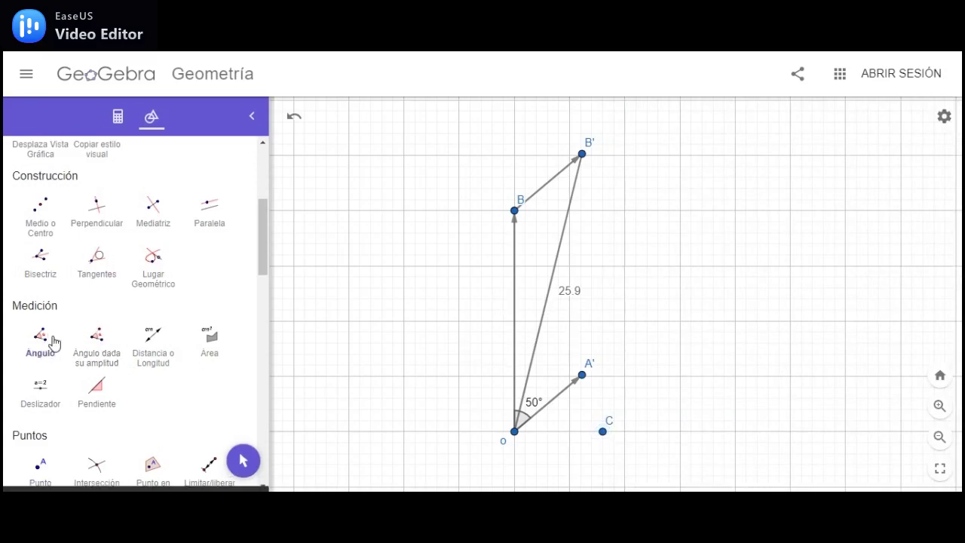
{"action": "left_click", "coordinate": [583, 156]}
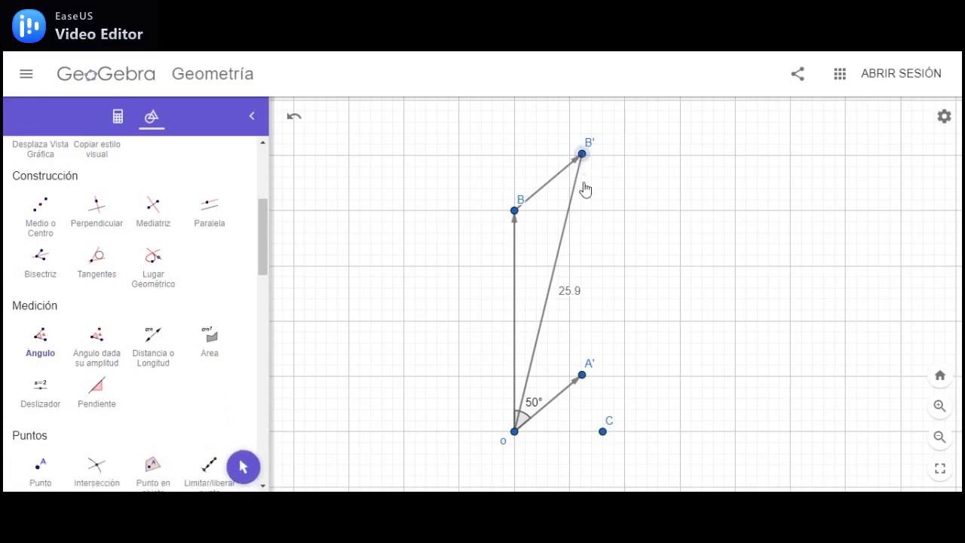
{"action": "left_click", "coordinate": [515, 434]}
{"action": "left_click", "coordinate": [602, 433]}
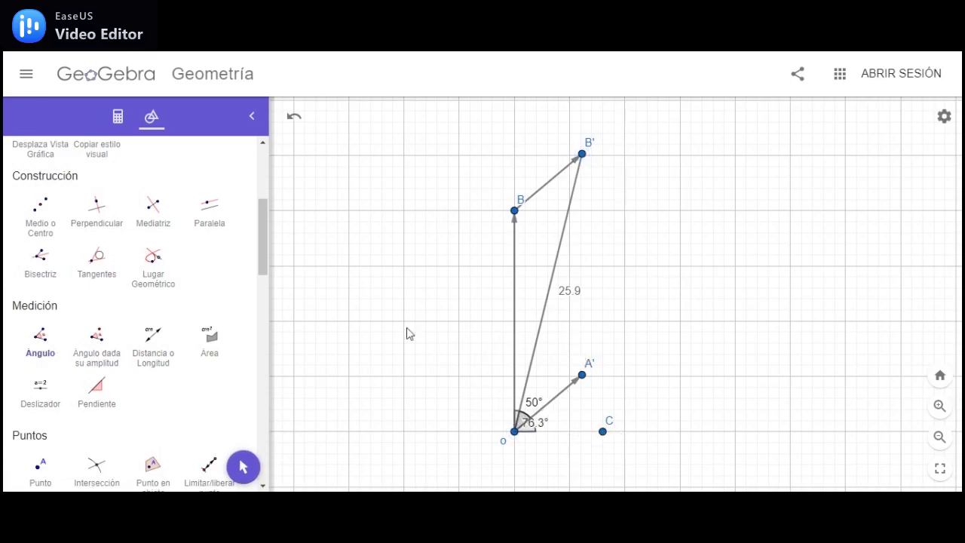
Move the label of the angle between B' and C outside its arc so it reads clearly.
{"action": "scroll", "coordinate": [172, 239], "scroll_direction": "up", "scroll_amount": 4}
{"action": "left_click", "coordinate": [41, 189]}
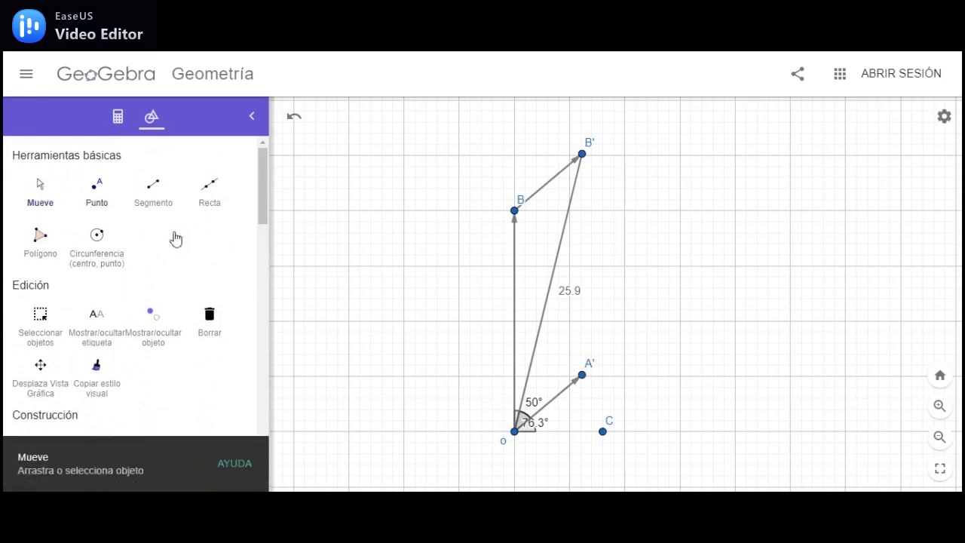
{"action": "left_click_drag", "start_coordinate": [537, 427], "coordinate": [561, 424]}
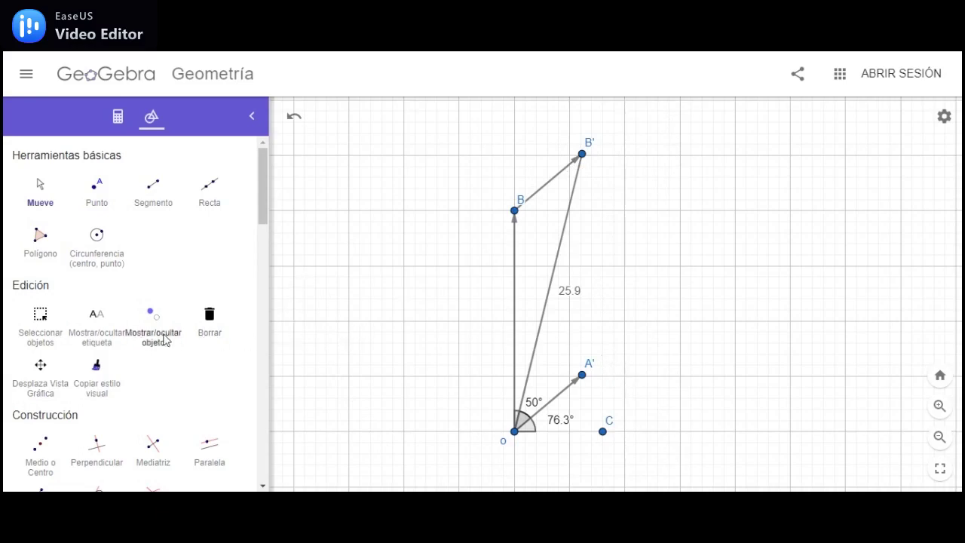
Locate the line and vector construction tools.
{"action": "scroll", "coordinate": [163, 341], "scroll_direction": "down", "scroll_amount": 1}
{"action": "scroll", "coordinate": [166, 341], "scroll_direction": "down", "scroll_amount": 2}
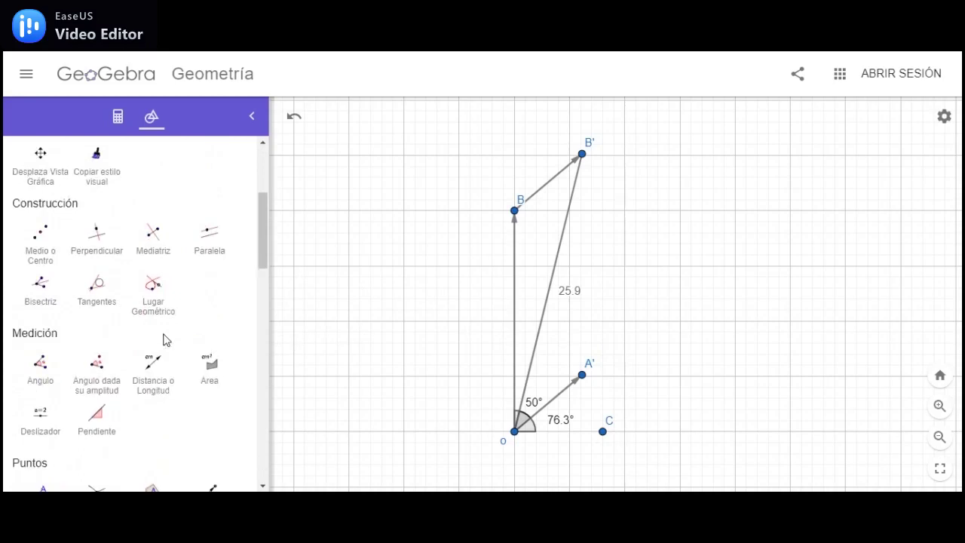
{"action": "scroll", "coordinate": [166, 339], "scroll_direction": "down", "scroll_amount": 4}
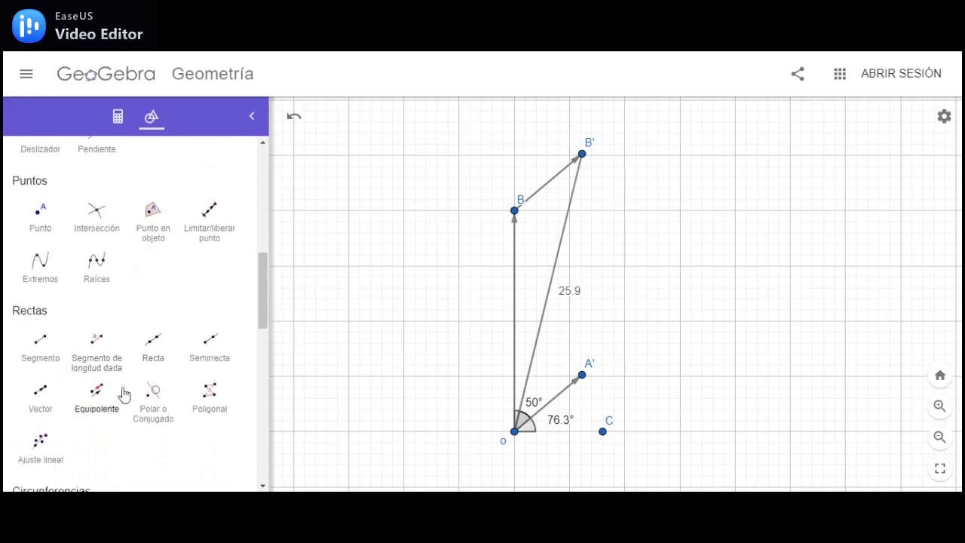